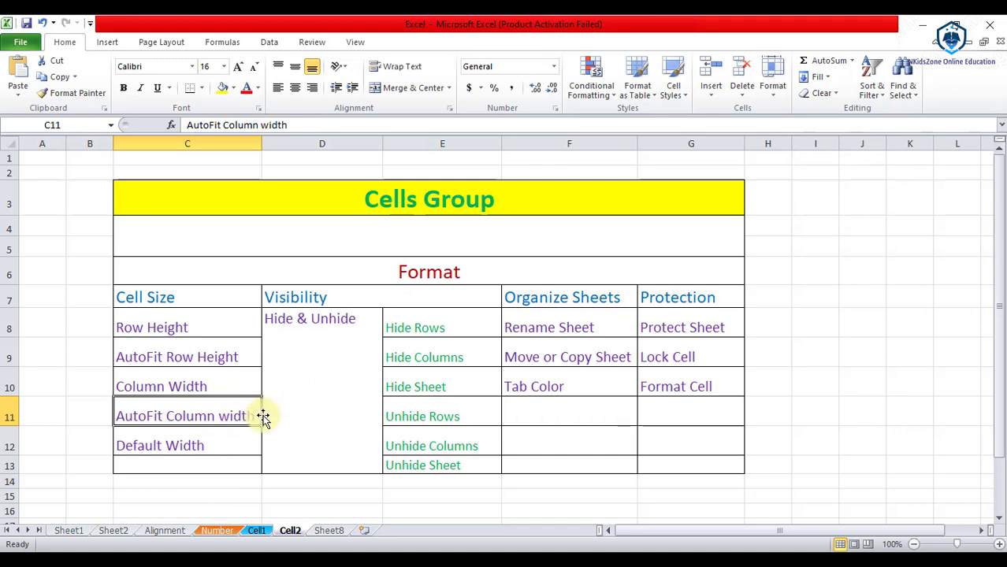
pyautogui.click(163, 324)
pyautogui.click(165, 358)
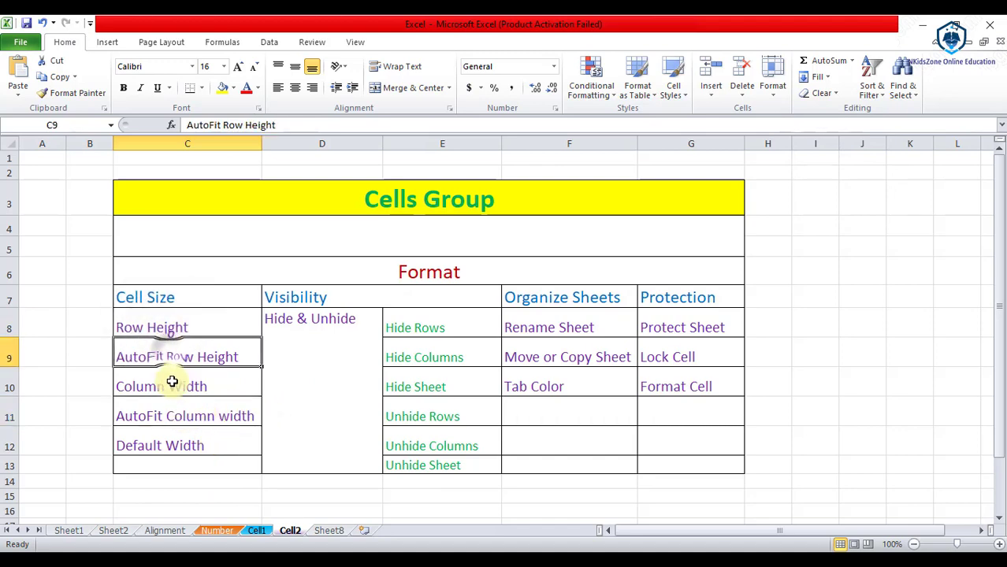
pyautogui.click(173, 385)
pyautogui.click(173, 414)
pyautogui.click(175, 441)
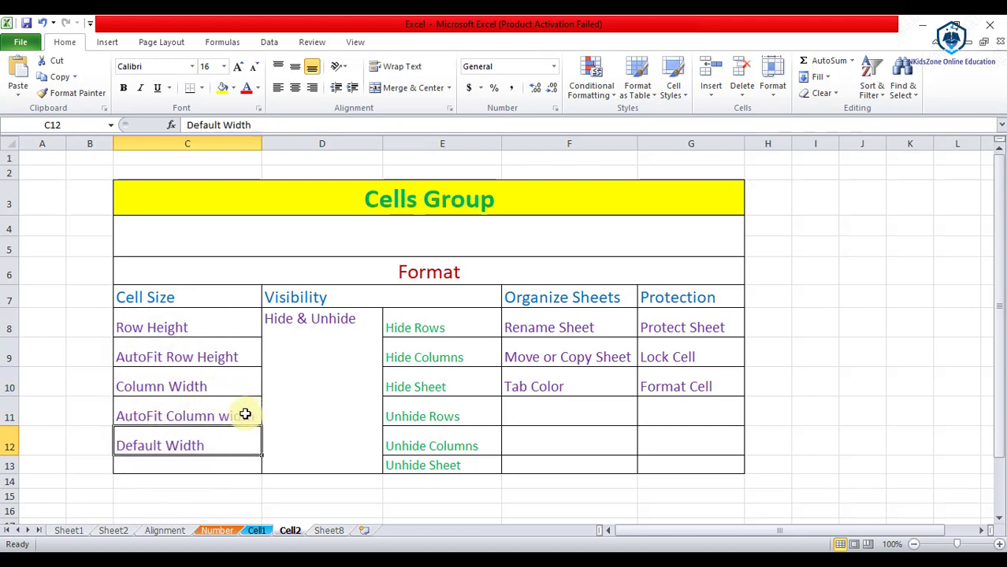
pyautogui.click(131, 416)
pyautogui.doubleClick(130, 416)
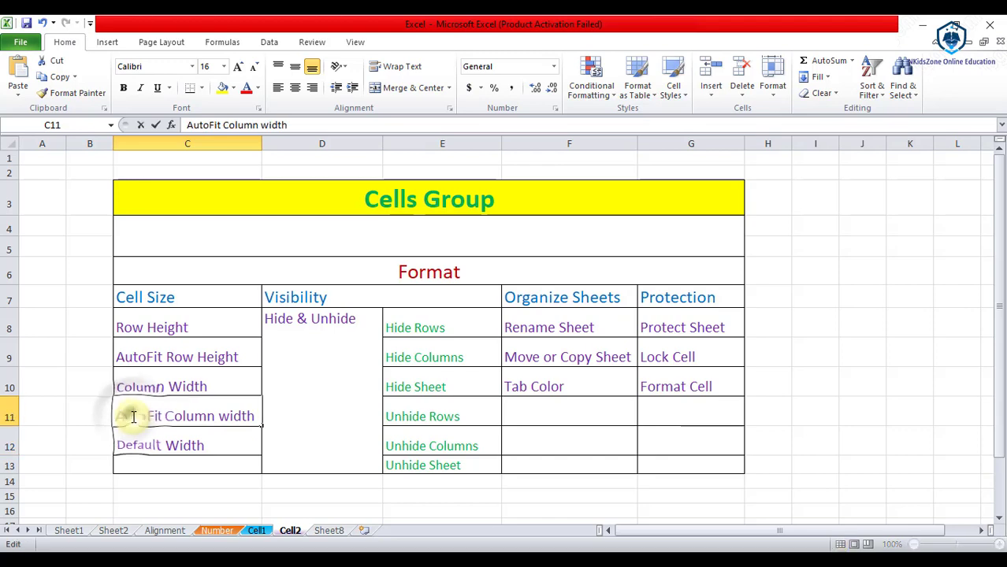
pyautogui.click(177, 432)
pyautogui.click(178, 415)
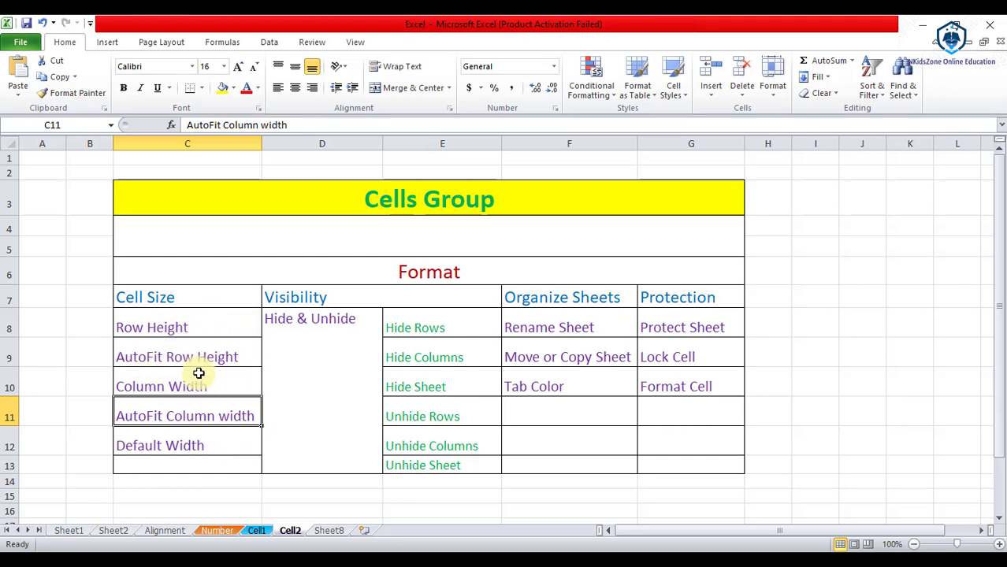
pyautogui.click(186, 445)
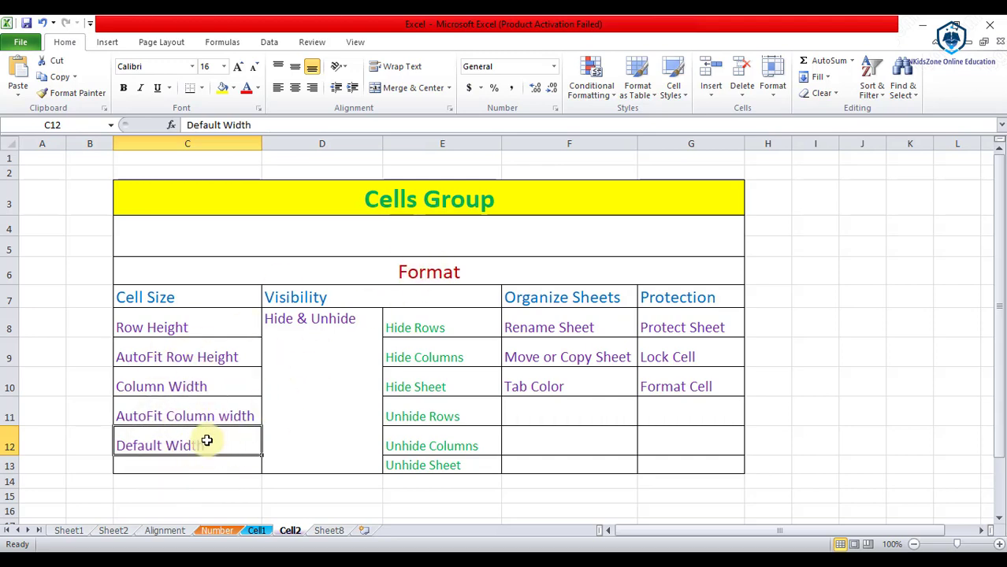
pyautogui.click(334, 298)
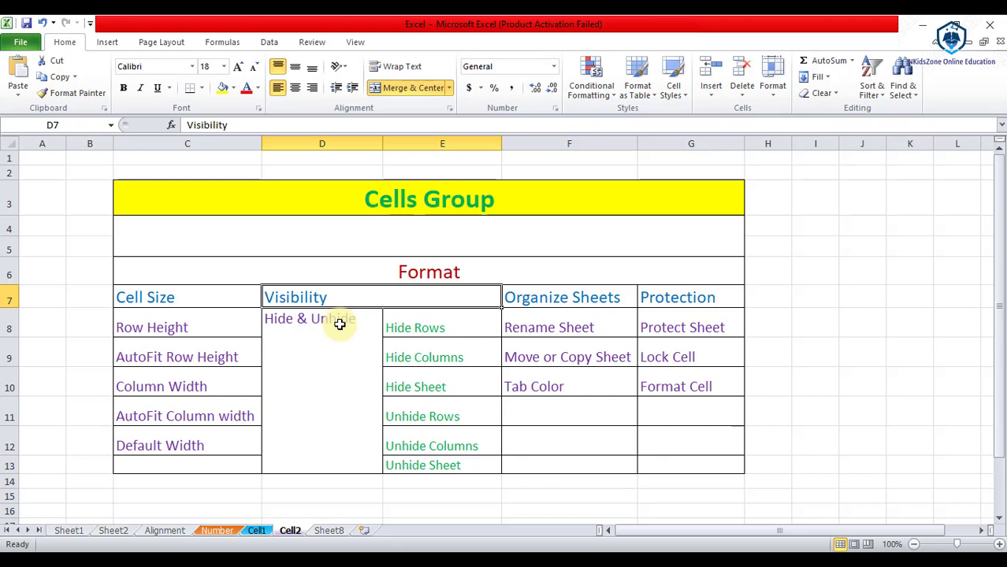
pyautogui.click(411, 329)
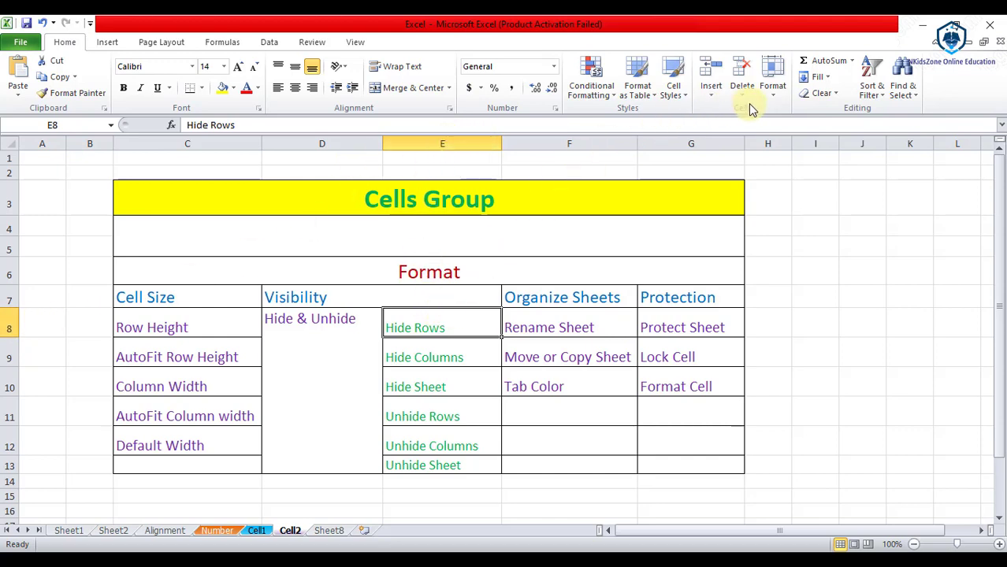
# Step: Hide row 8 of the table using Format > Hide & Unhide > Hide Rows
pyautogui.click(773, 79)
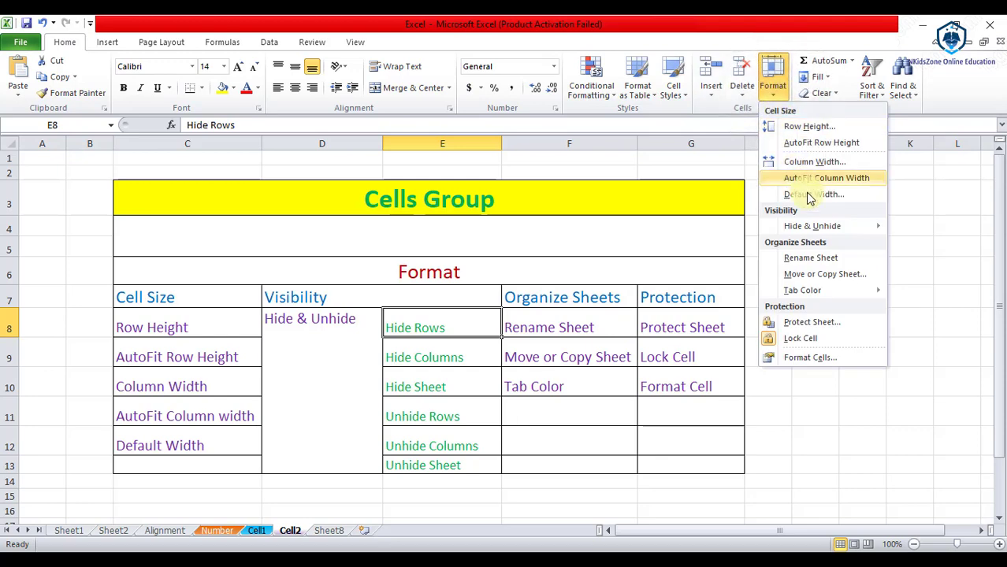
pyautogui.moveTo(836, 230)
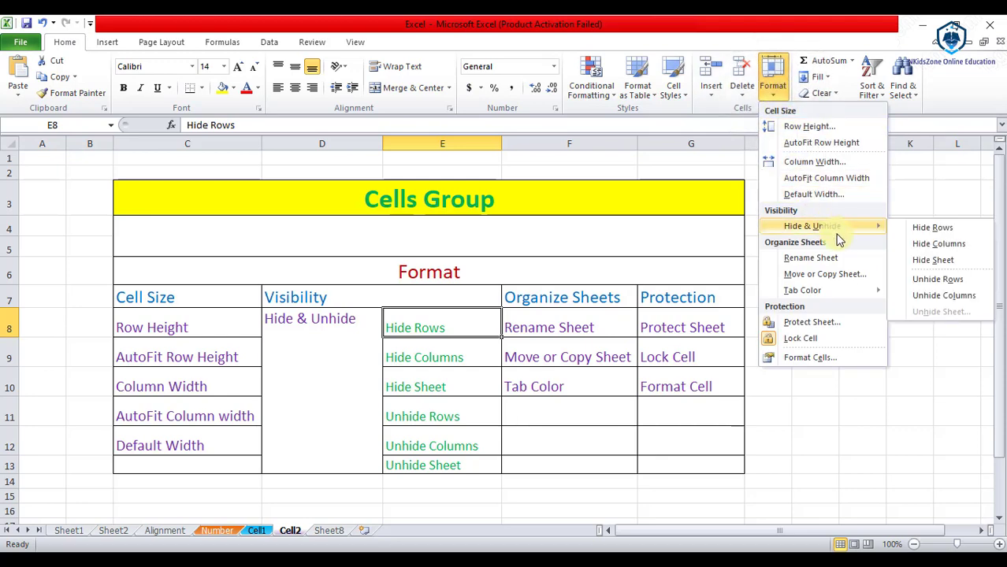
pyautogui.click(936, 230)
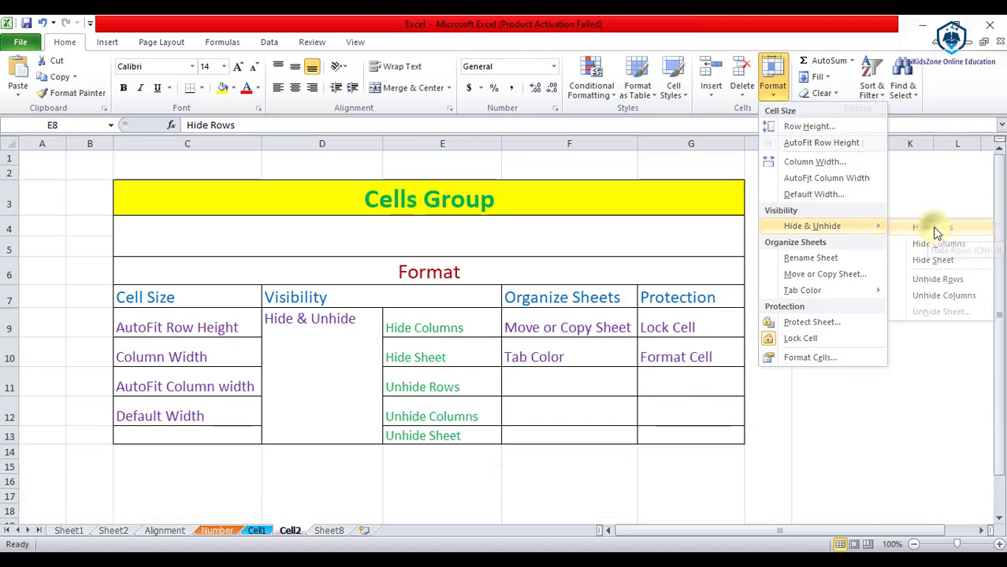
# Step: Select row 7, then row 9, then row 7 again, and finally the Hide Columns entry
pyautogui.click(7, 298)
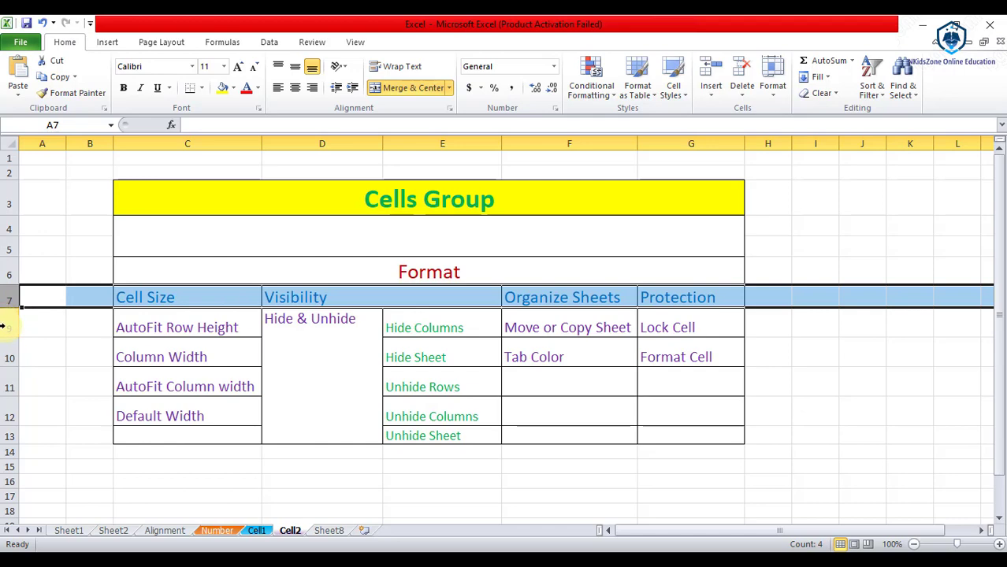
pyautogui.click(3, 325)
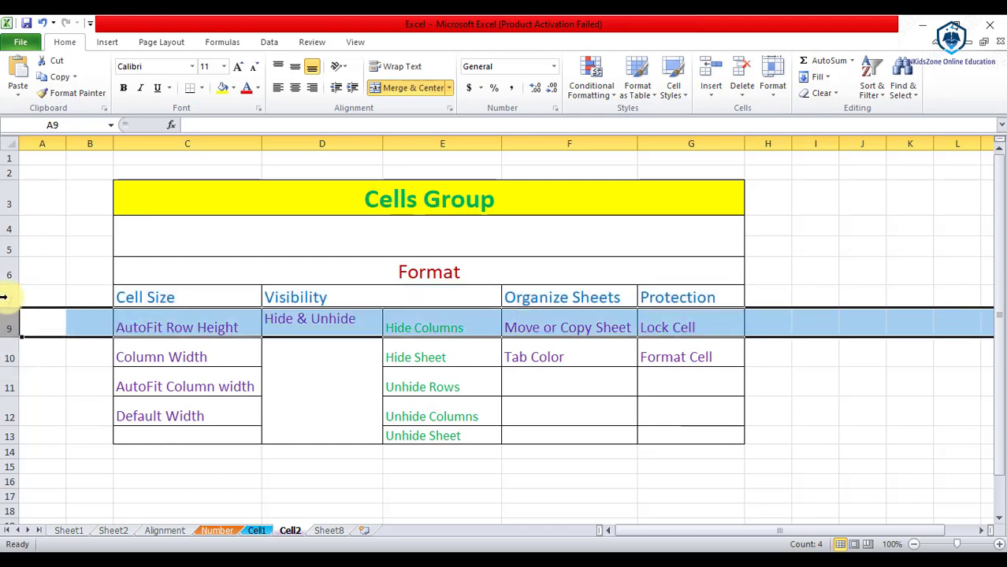
pyautogui.click(5, 295)
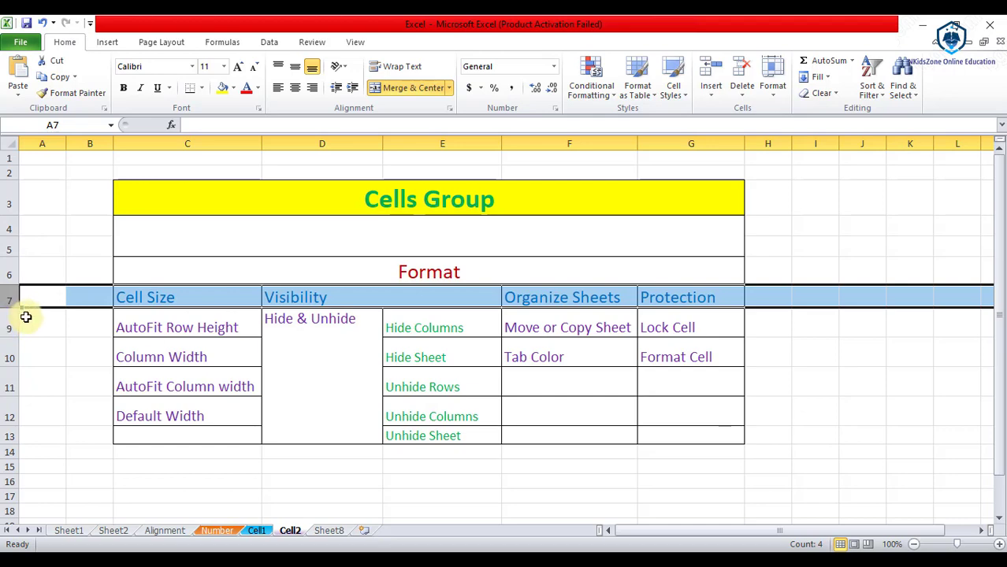
pyautogui.click(459, 328)
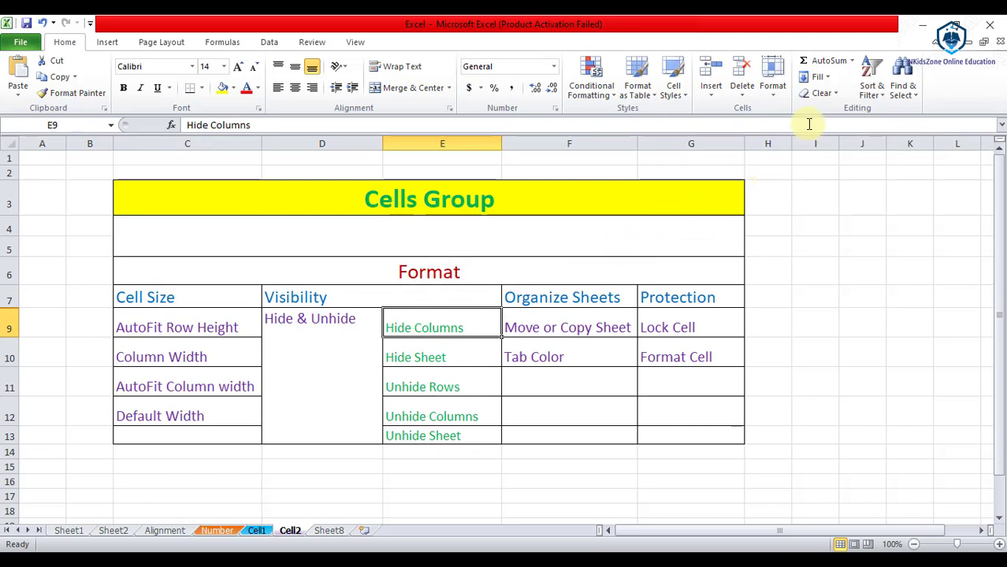
# Step: Unhide row 8 with Format > Hide & Unhide > Unhide Rows, then select the Hide Columns entry
pyautogui.click(768, 95)
pyautogui.moveTo(812, 227)
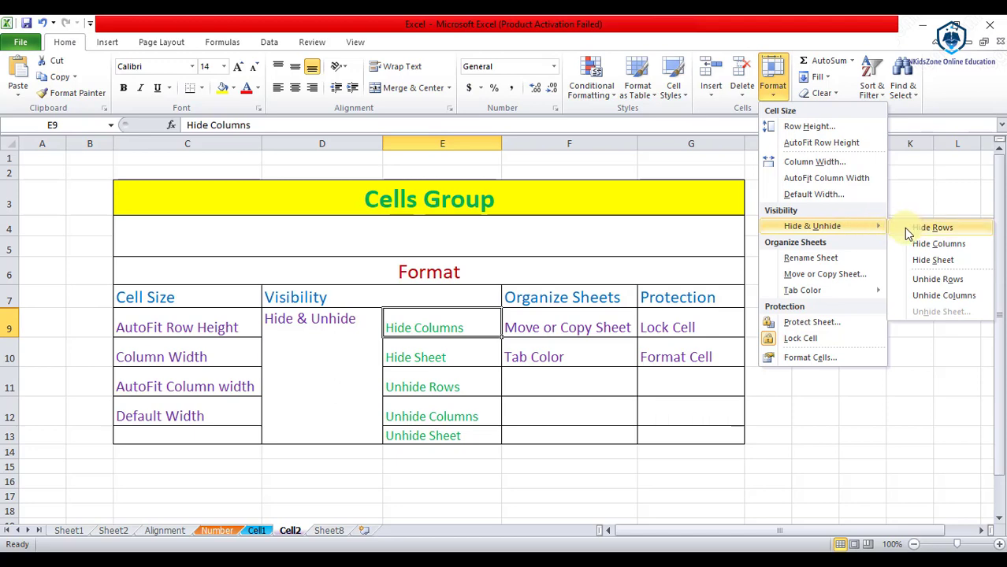
pyautogui.click(973, 280)
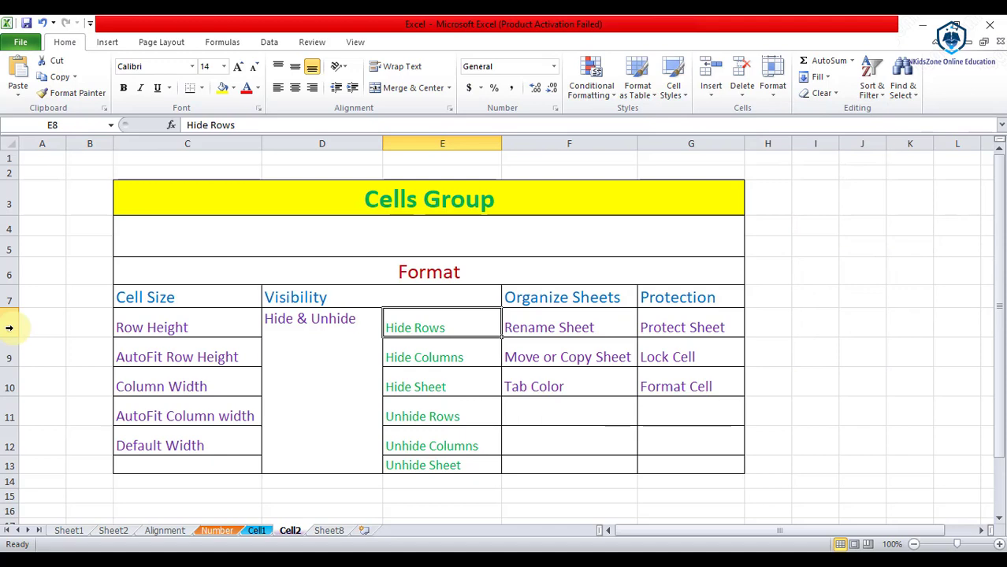
pyautogui.click(438, 358)
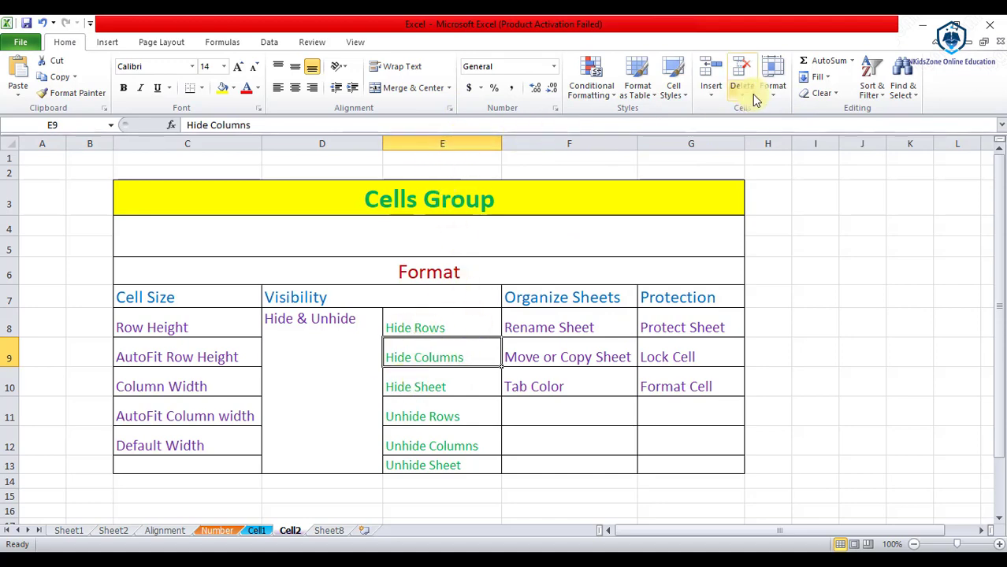
pyautogui.click(773, 79)
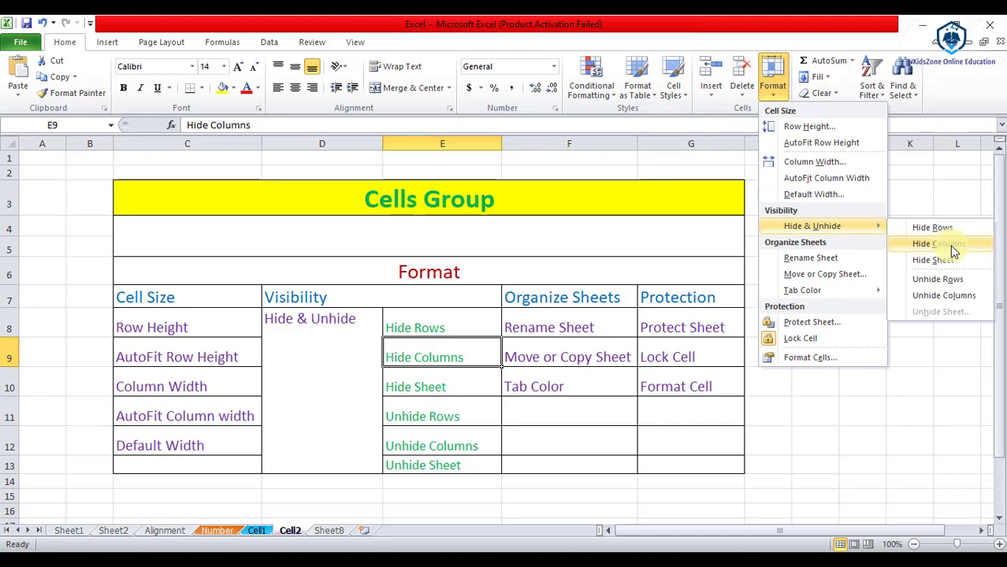
pyautogui.click(954, 247)
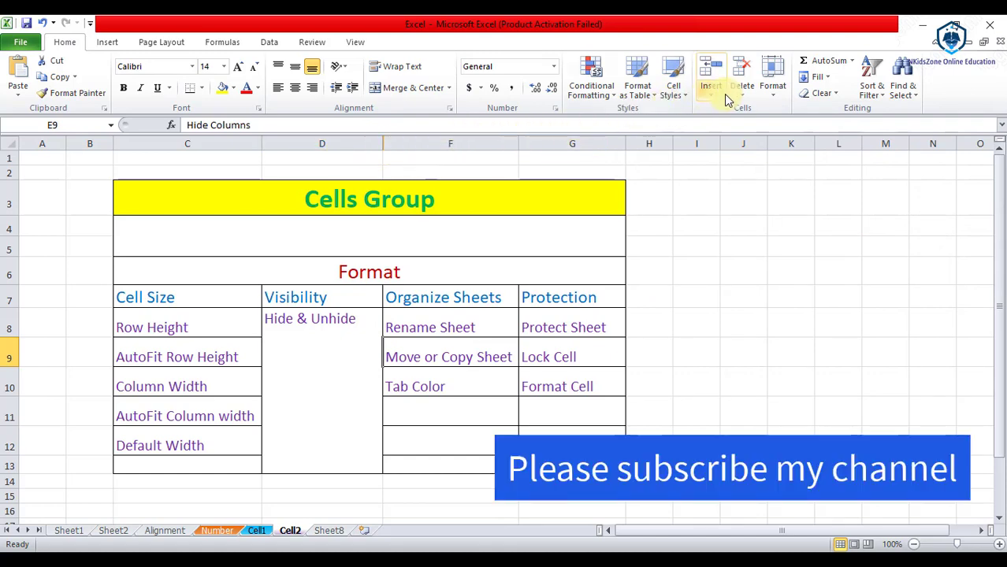
pyautogui.click(772, 79)
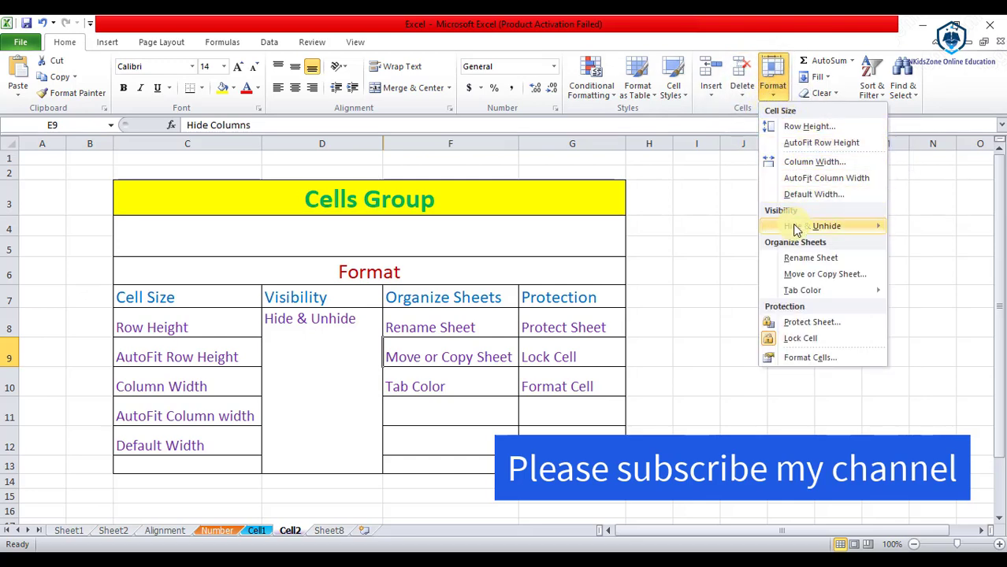
pyautogui.moveTo(796, 229)
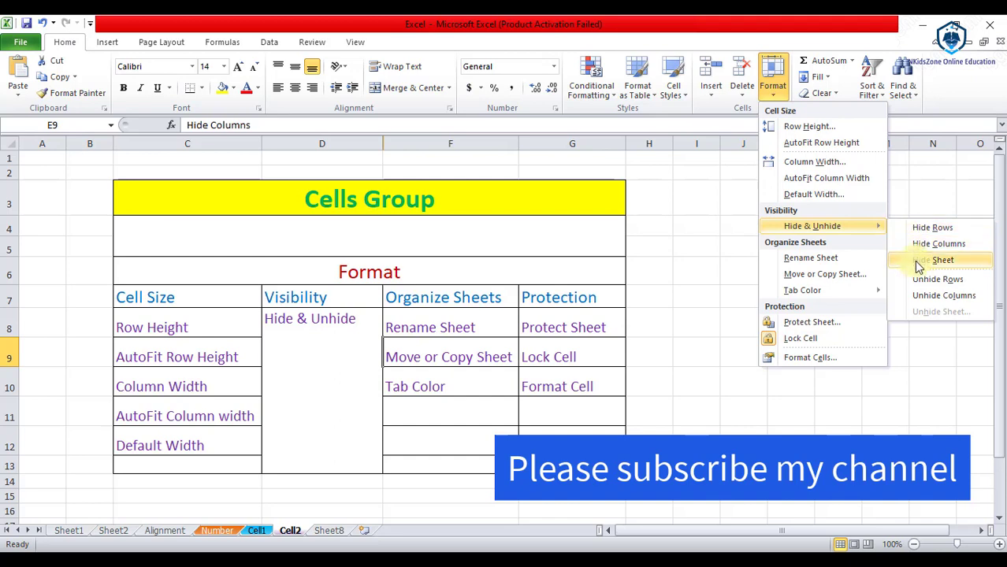
pyautogui.click(925, 294)
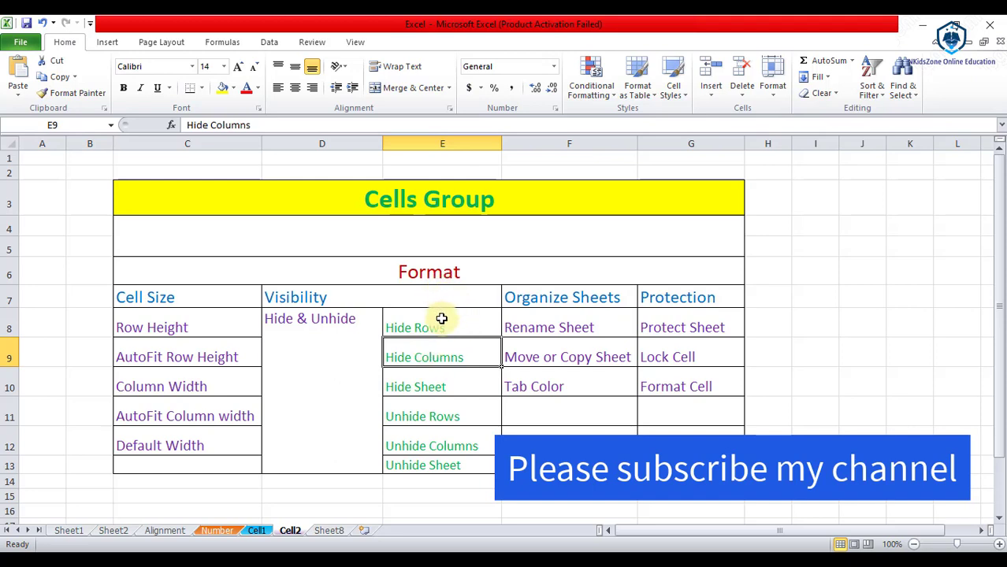
# Step: Select the Hide Sheet entry, then hide the Cell2 sheet with Format > Hide & Unhide > Hide Sheet
pyautogui.click(427, 391)
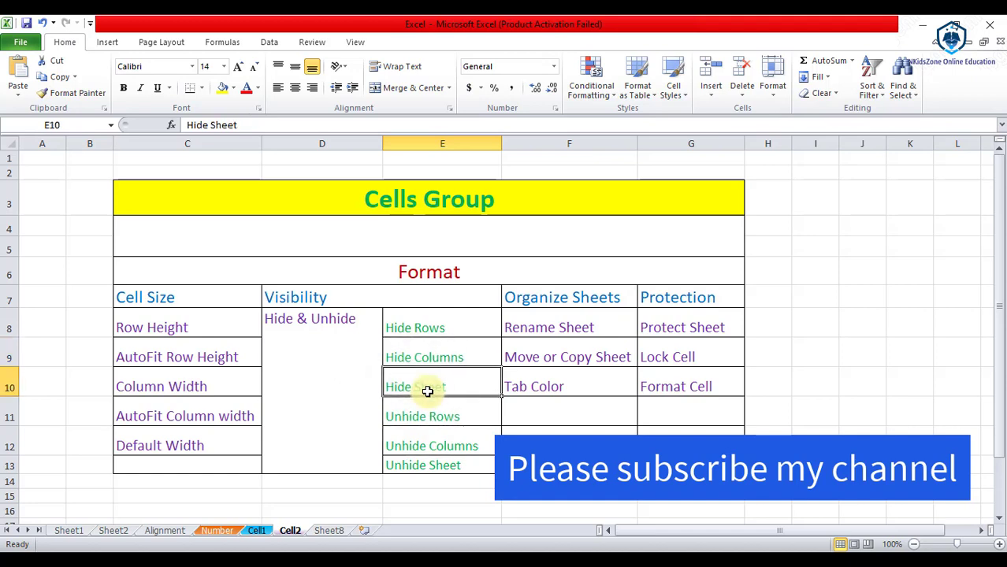
pyautogui.click(775, 103)
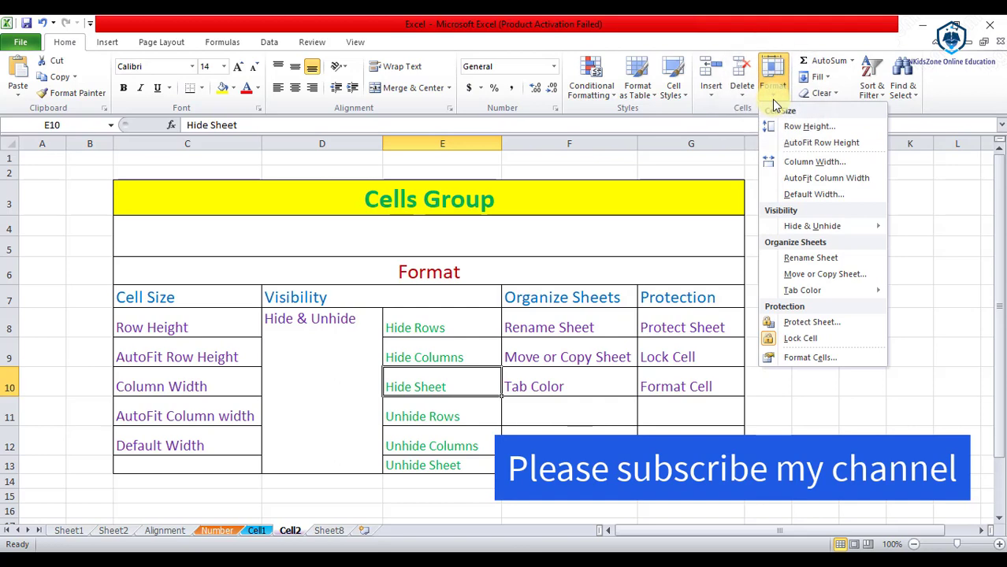
pyautogui.moveTo(829, 224)
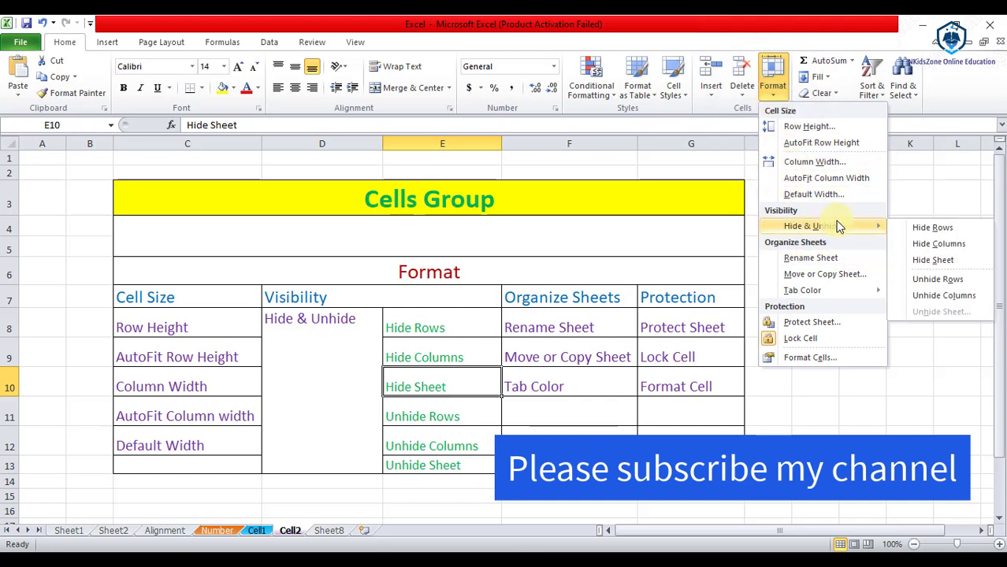
pyautogui.click(943, 261)
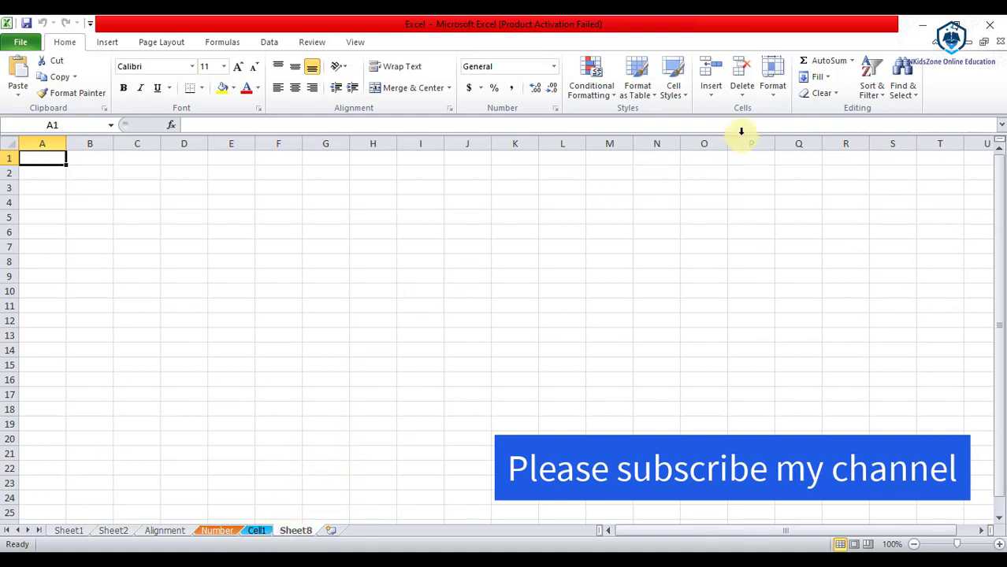
# Step: Unhide the Cell2 sheet by choosing it in the Unhide Sheet dialog
pyautogui.click(777, 100)
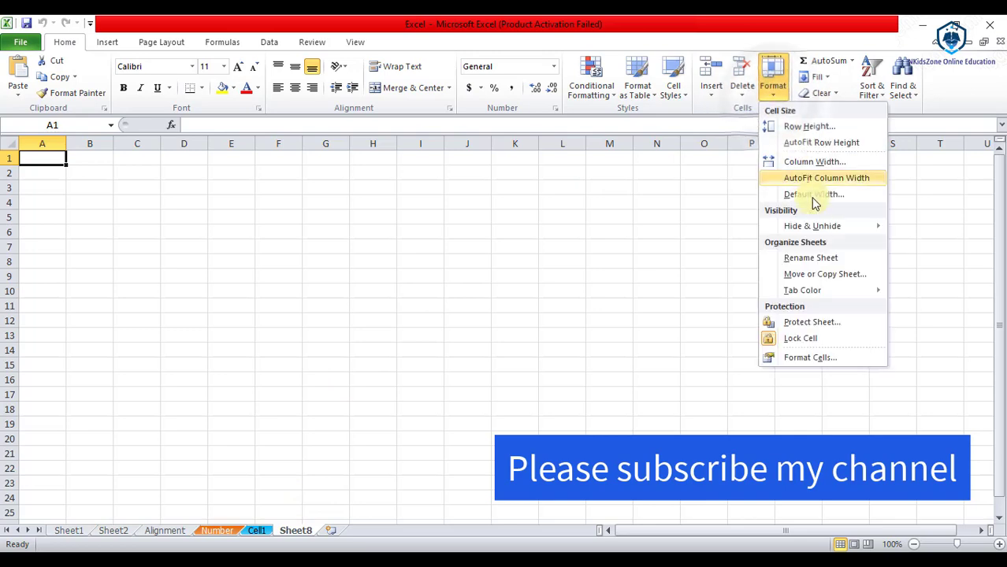
pyautogui.moveTo(829, 227)
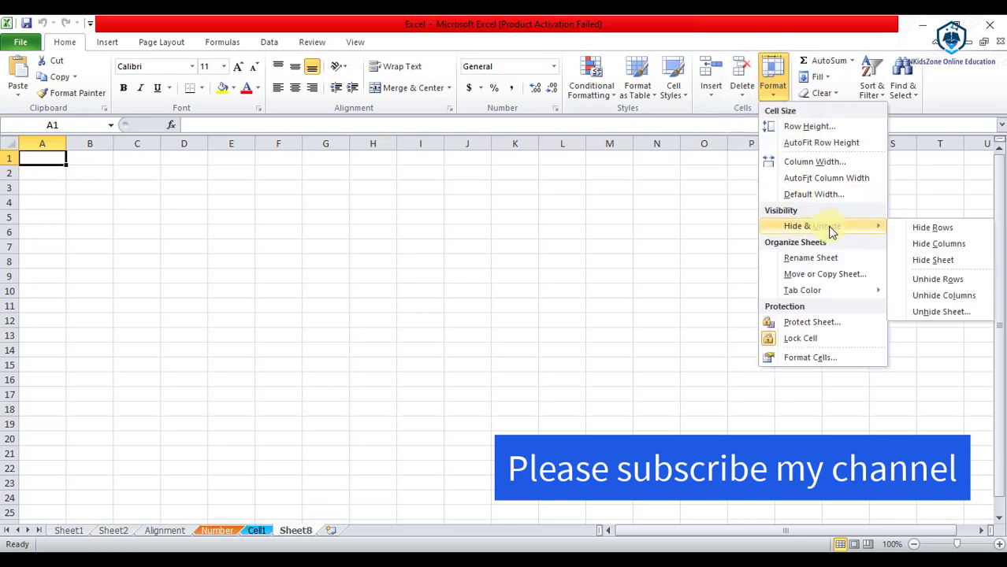
pyautogui.click(955, 314)
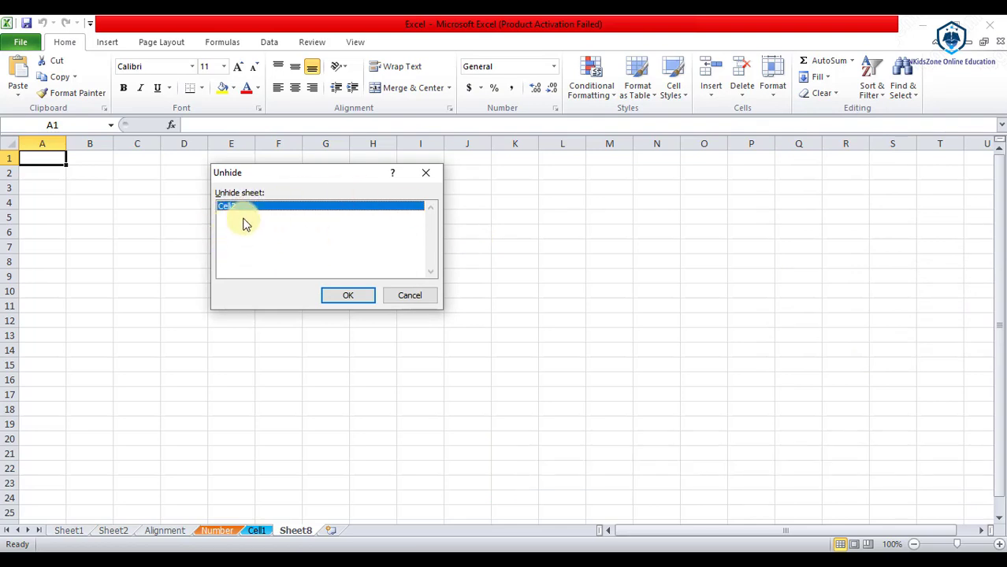
pyautogui.click(344, 300)
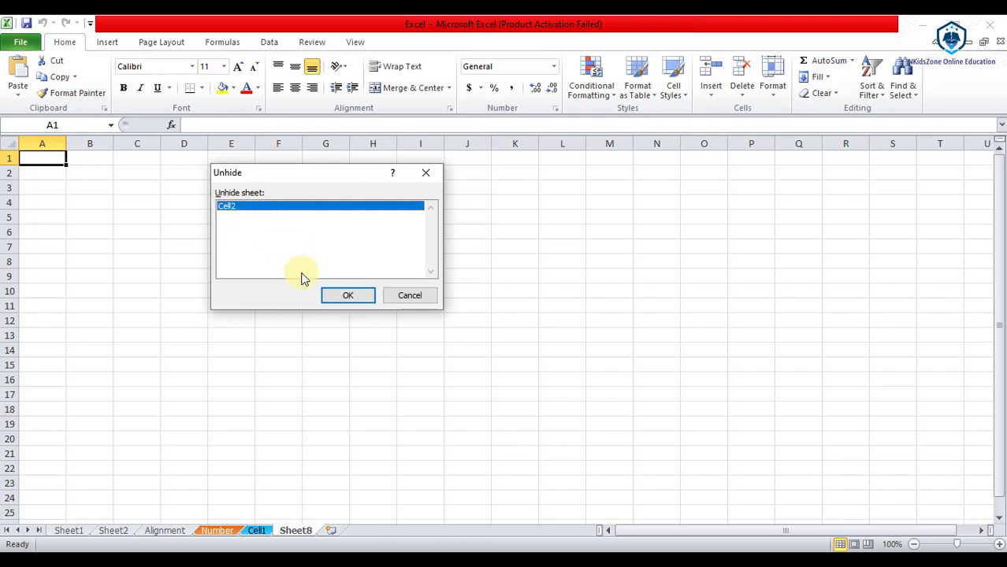
pyautogui.click(352, 301)
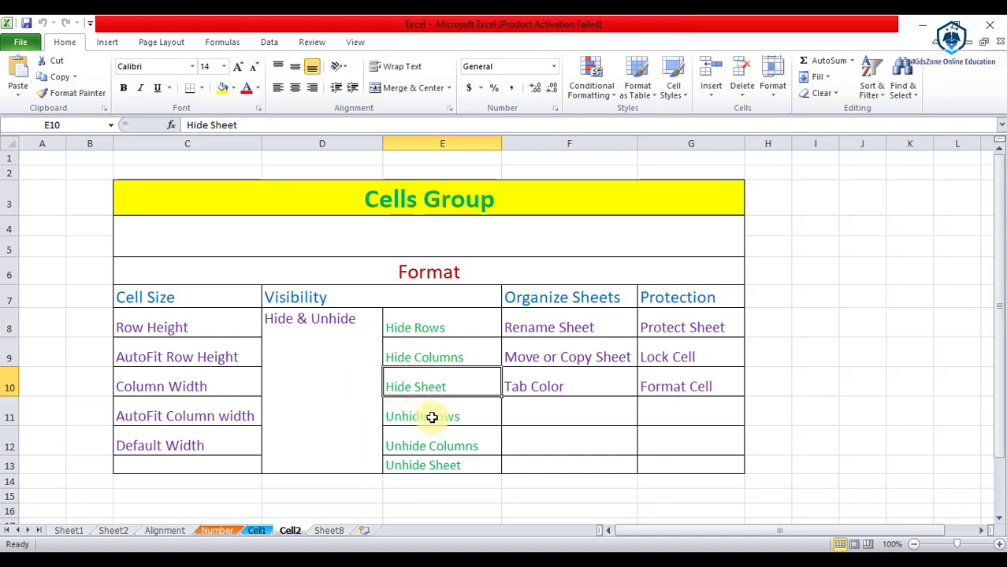
# Step: Rename the blank Sheet8 tab to 'Format'
pyautogui.click(590, 302)
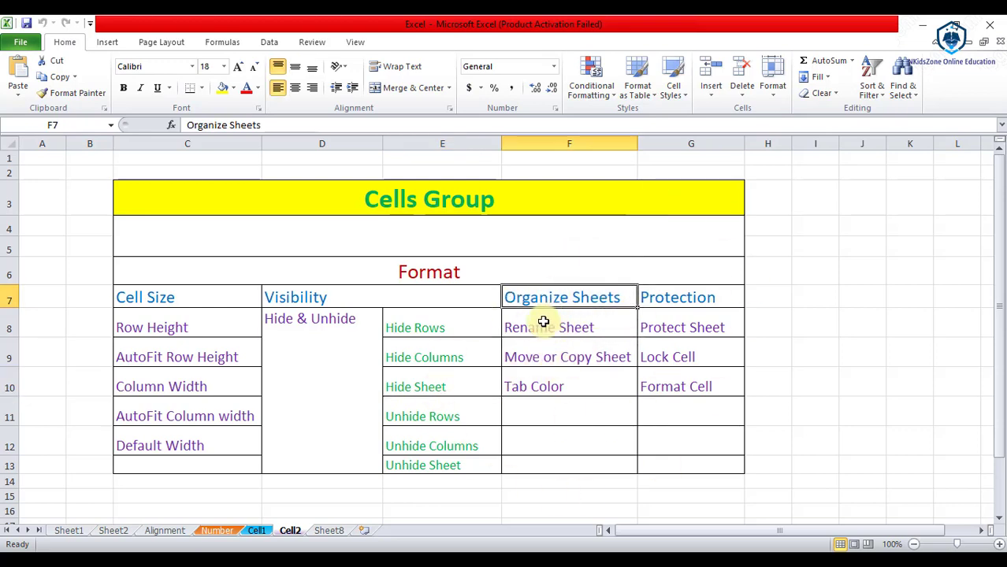
pyautogui.click(329, 531)
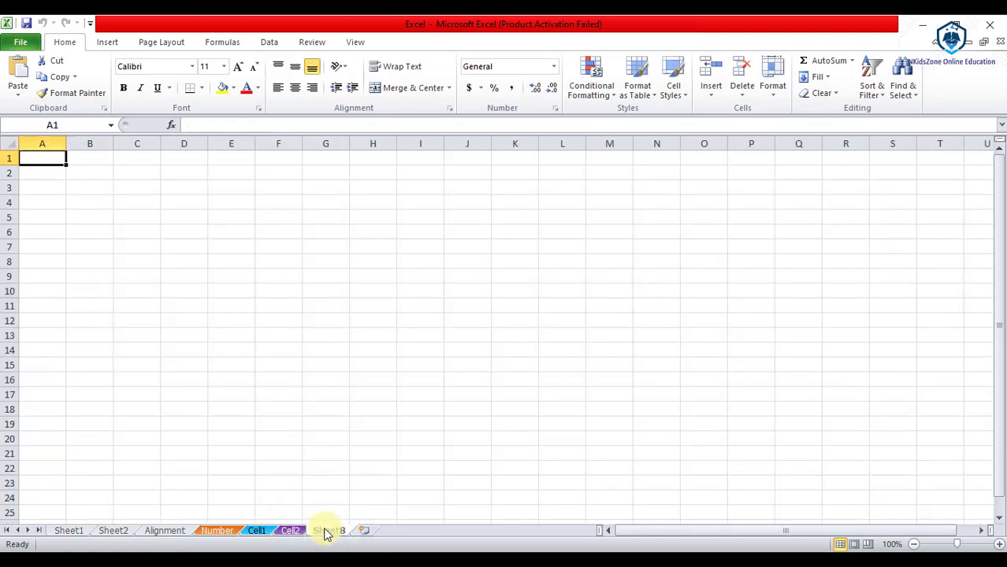
pyautogui.click(327, 534)
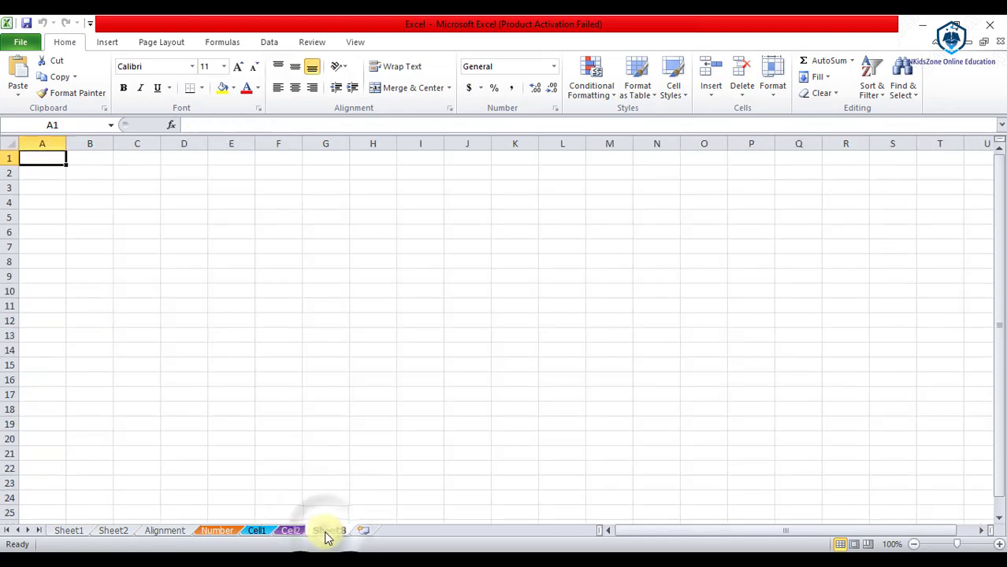
pyautogui.rightClick(327, 535)
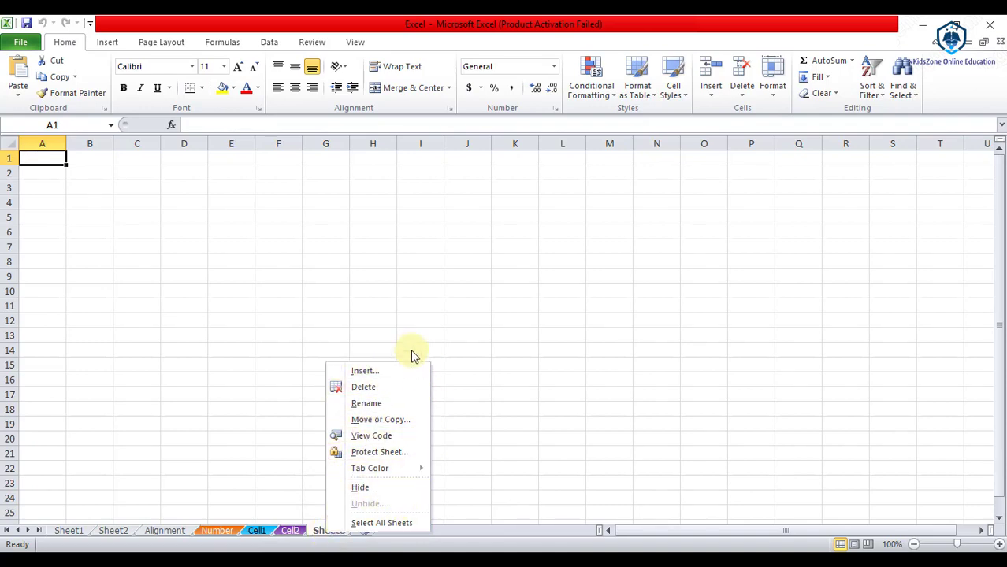
pyautogui.click(388, 403)
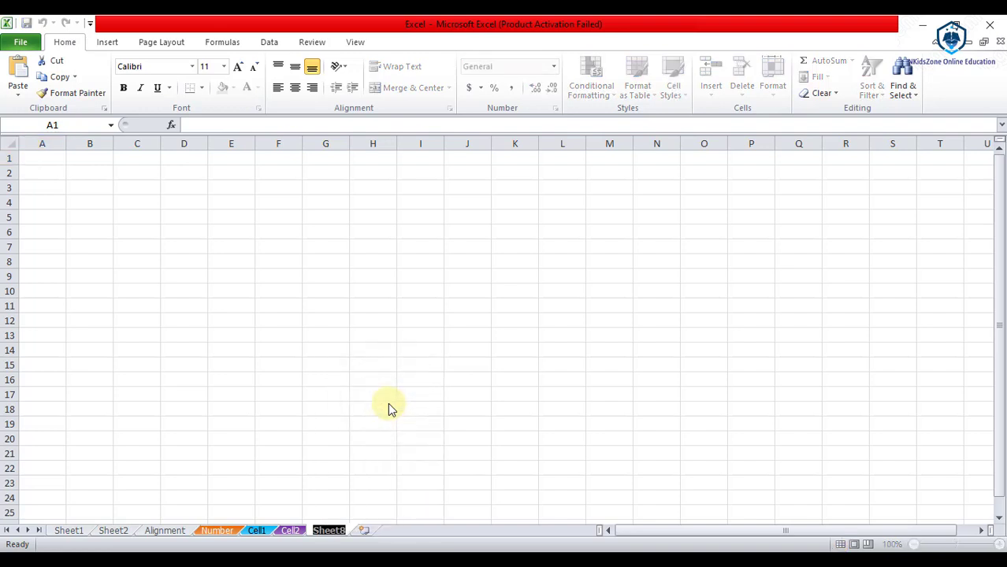
pyautogui.write('F')
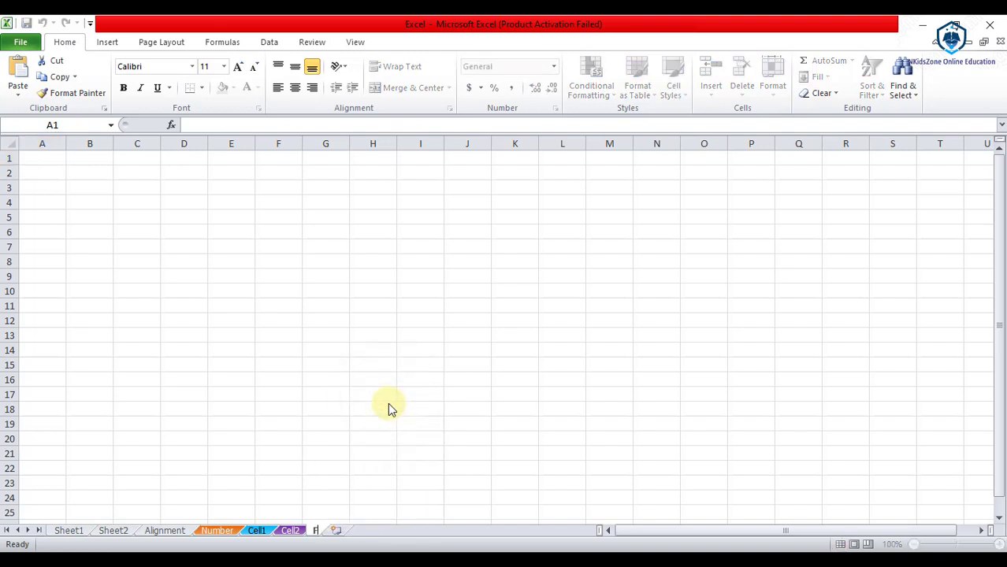
pyautogui.write('ormat')
pyautogui.press('Return')
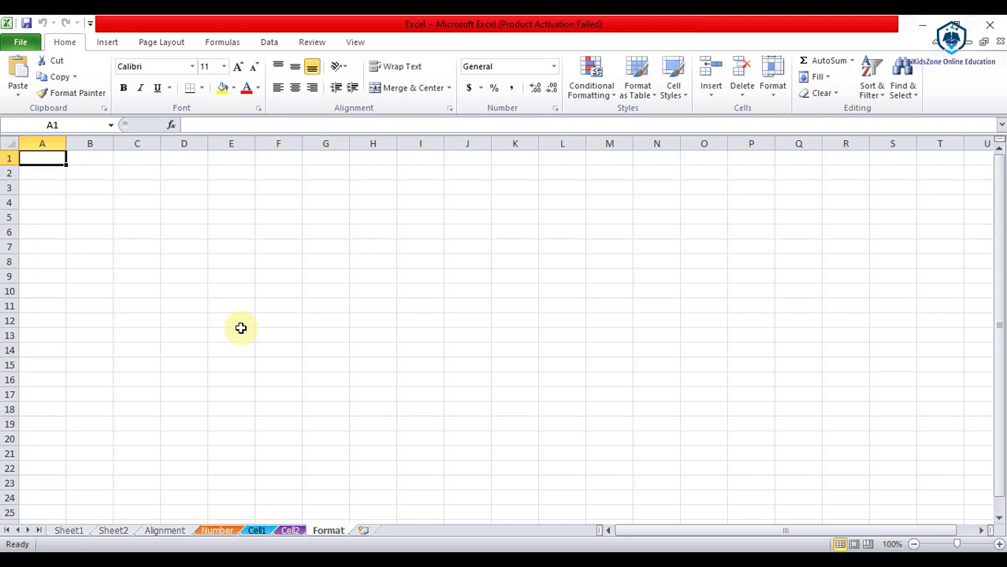
# Step: Move the Format sheet before Sheet1 via Move or Copy, then go back to Cell2
pyautogui.rightClick(328, 533)
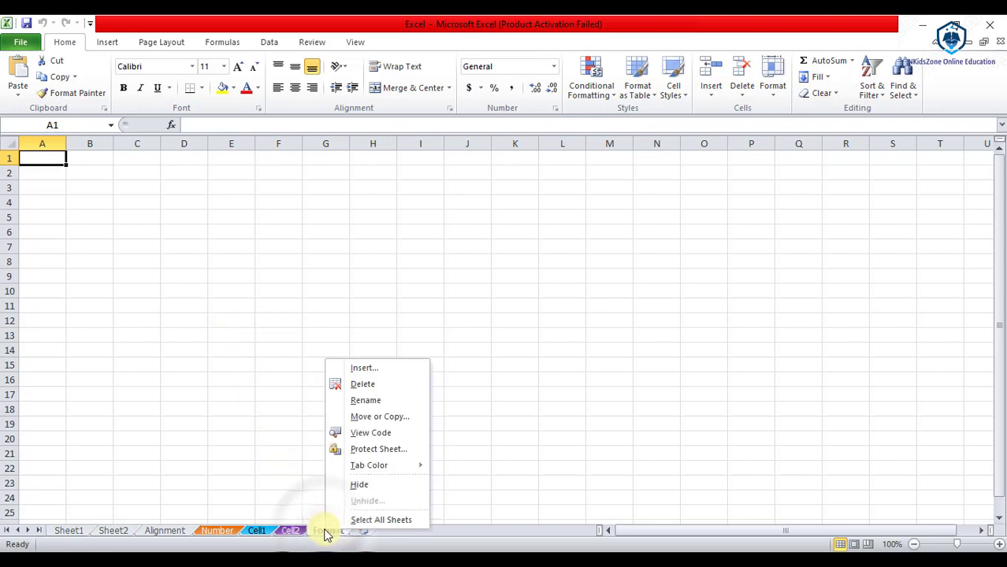
pyautogui.click(408, 416)
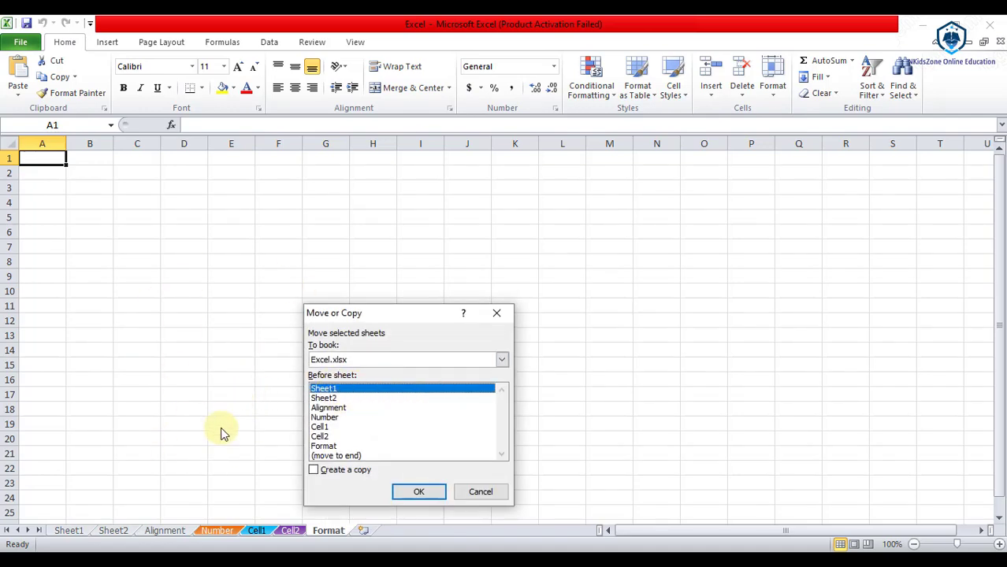
pyautogui.click(432, 498)
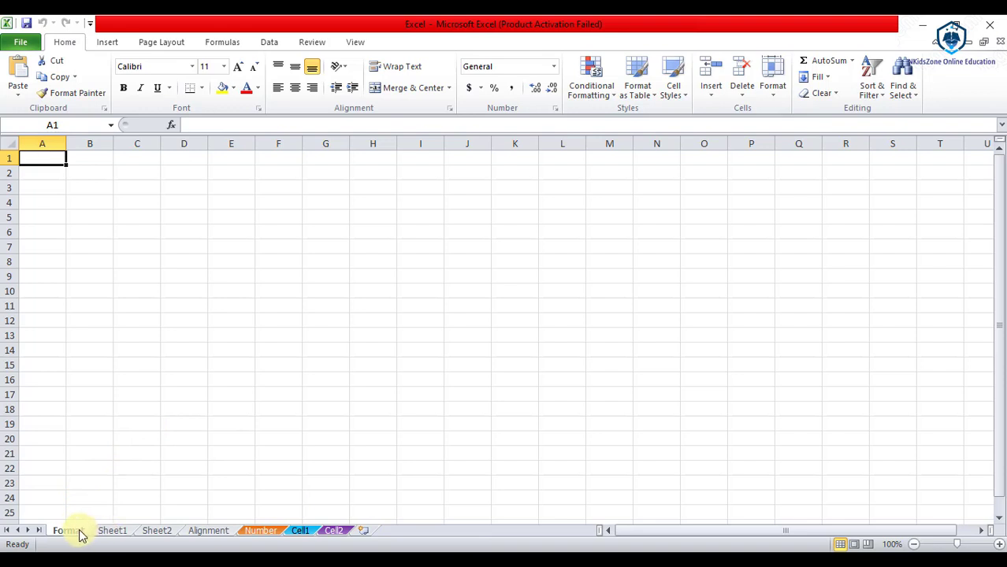
pyautogui.click(334, 530)
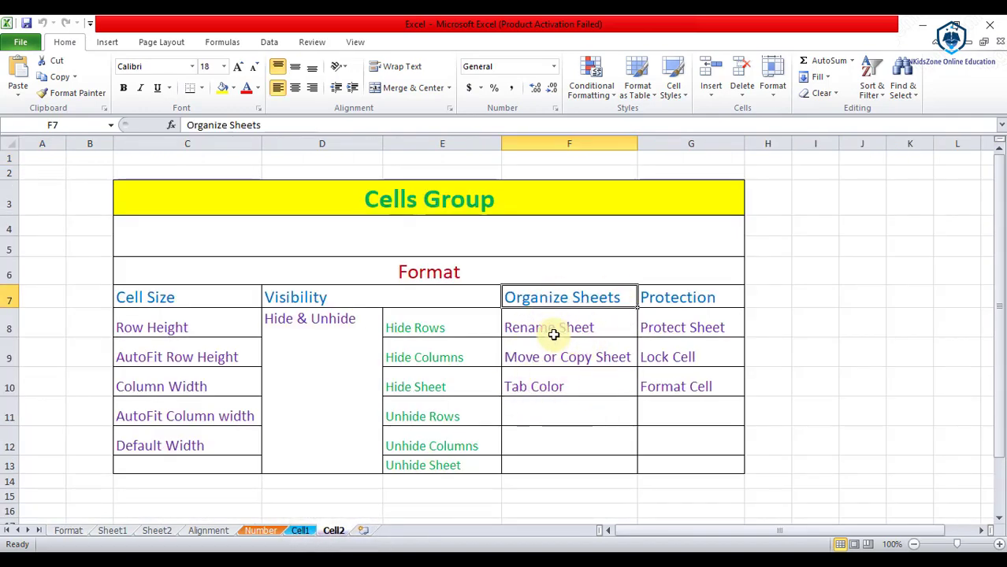
# Step: Step through the Rename Sheet, Move or Copy Sheet and Tab Color entries in the table
pyautogui.click(554, 330)
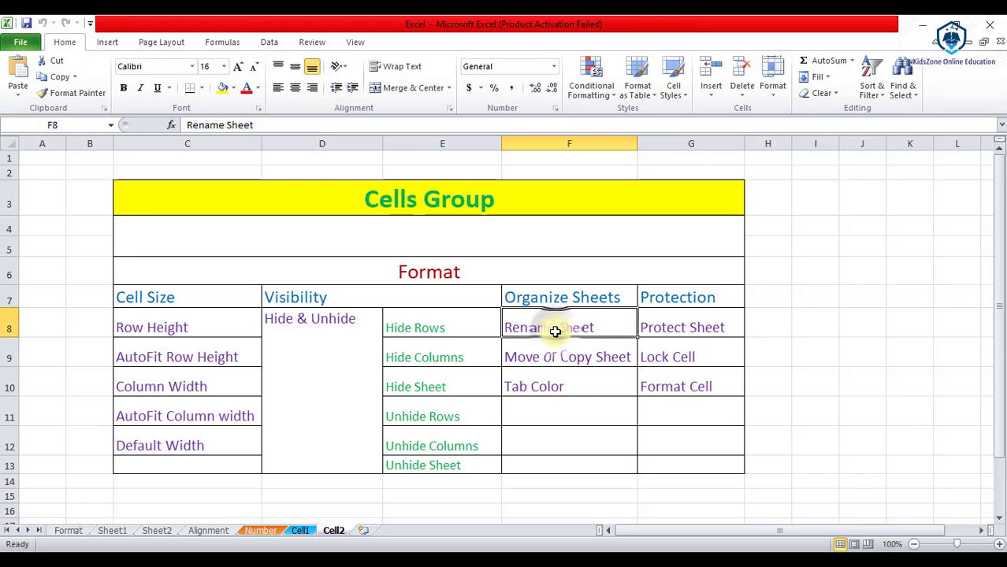
pyautogui.click(555, 358)
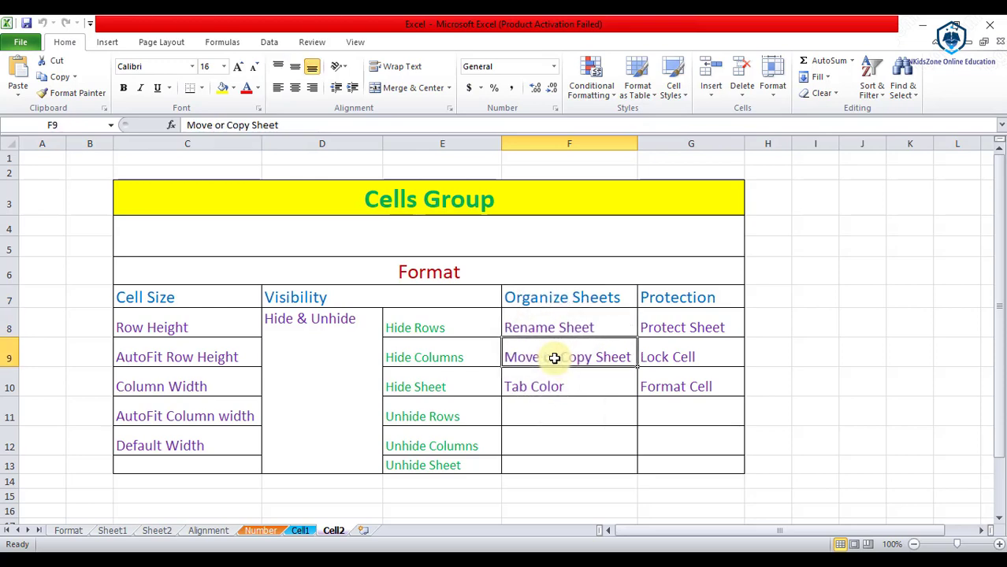
pyautogui.click(535, 387)
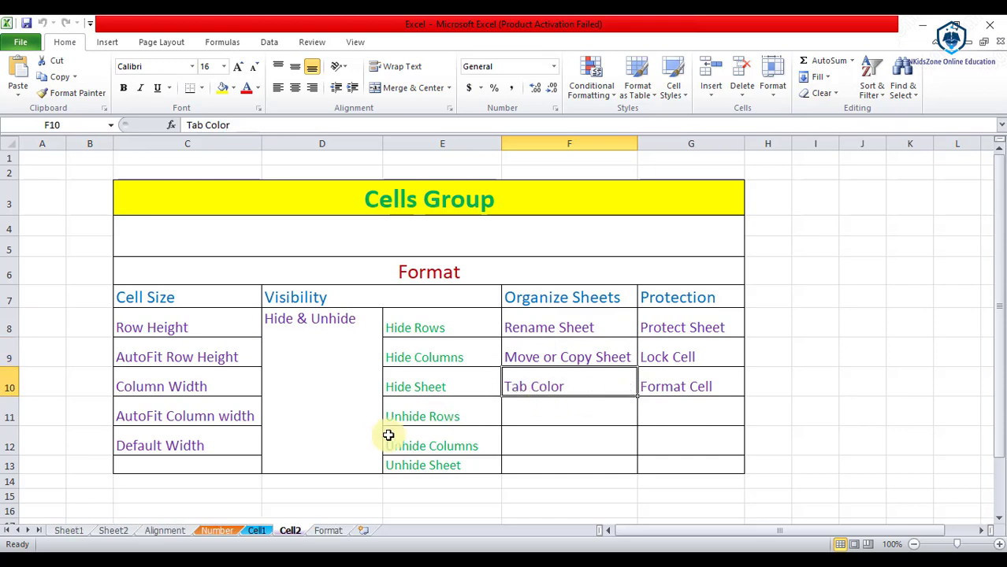
# Step: Color the Format sheet's tab red, then return to the Cell2 sheet
pyautogui.click(330, 531)
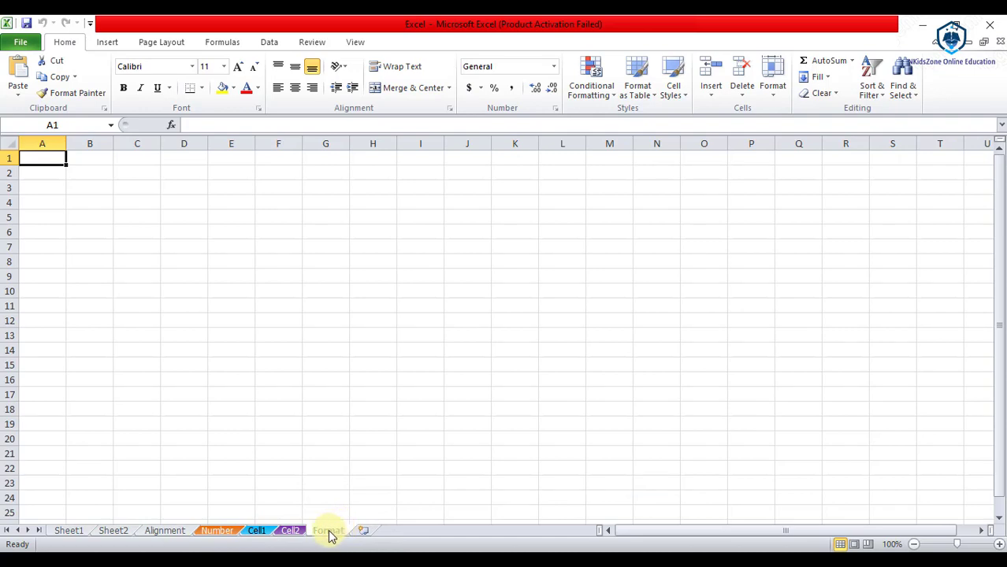
pyautogui.rightClick(330, 534)
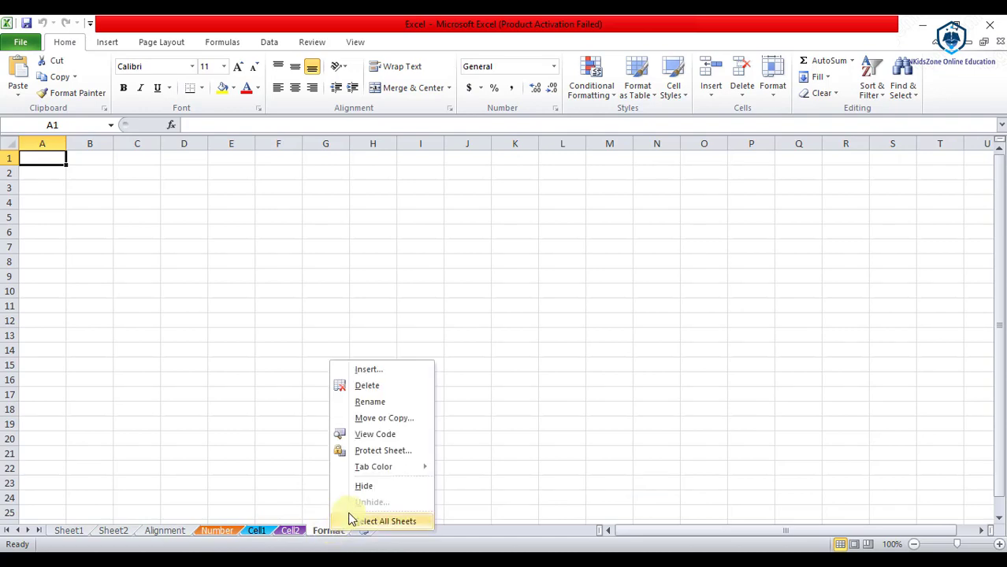
pyautogui.moveTo(418, 470)
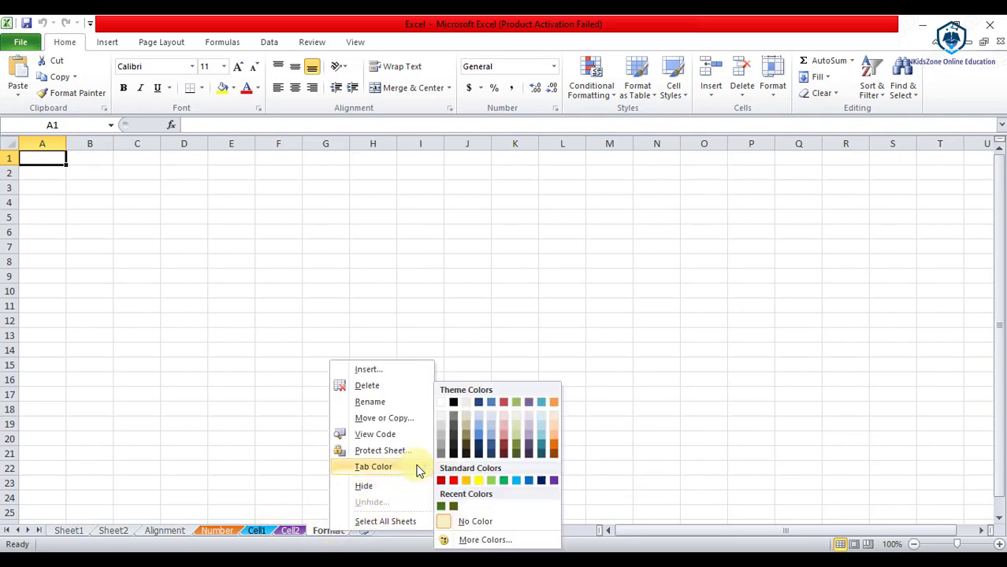
pyautogui.click(454, 482)
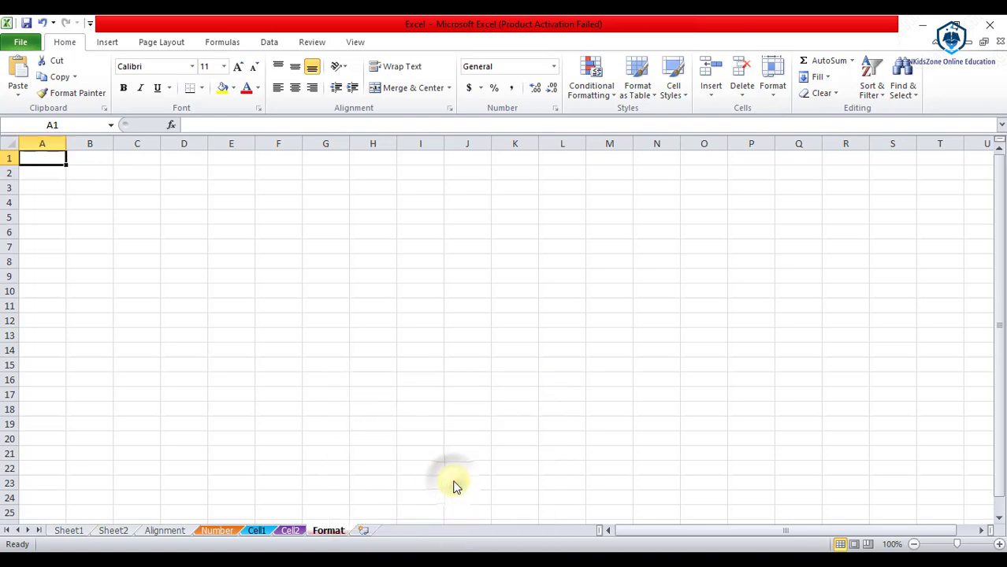
pyautogui.click(292, 531)
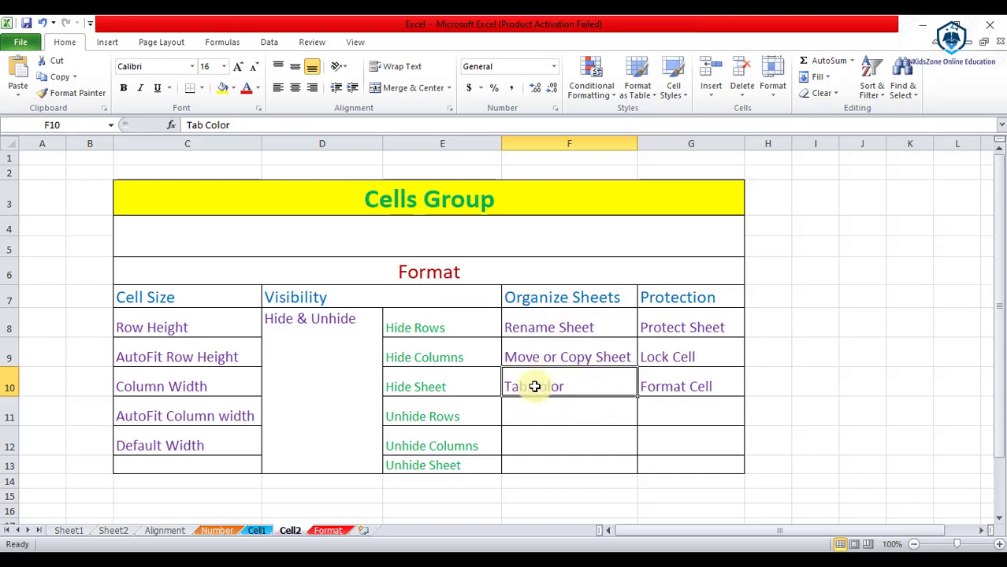
# Step: Select the Protection heading cell G7 and open the Format dropdown in the Cells group
pyautogui.press('Right')
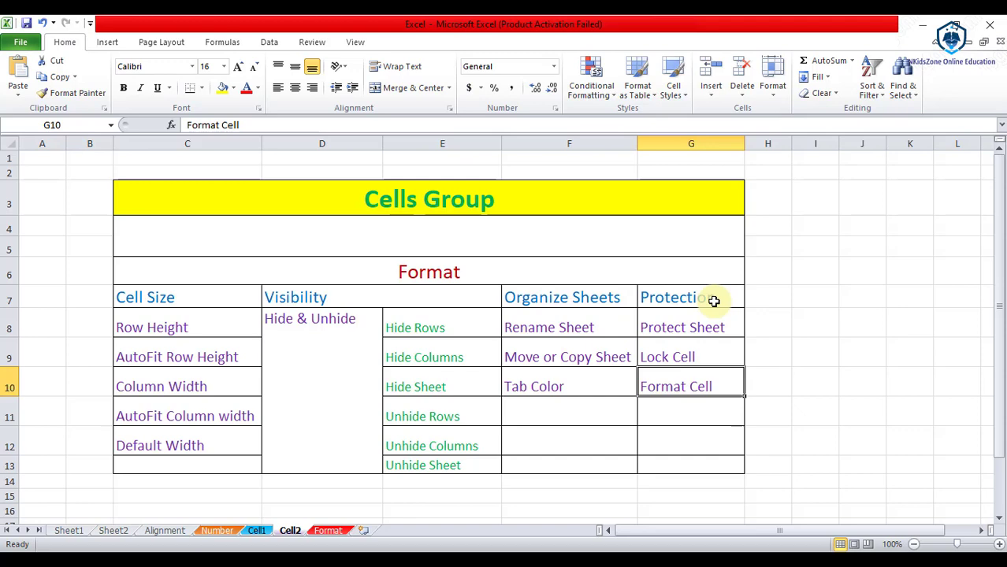
pyautogui.click(714, 301)
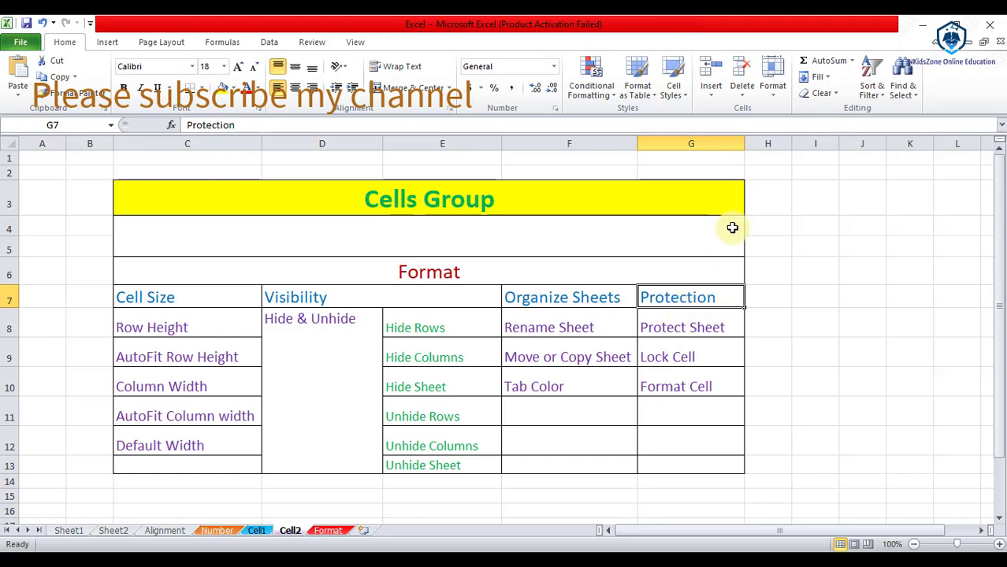
pyautogui.click(774, 88)
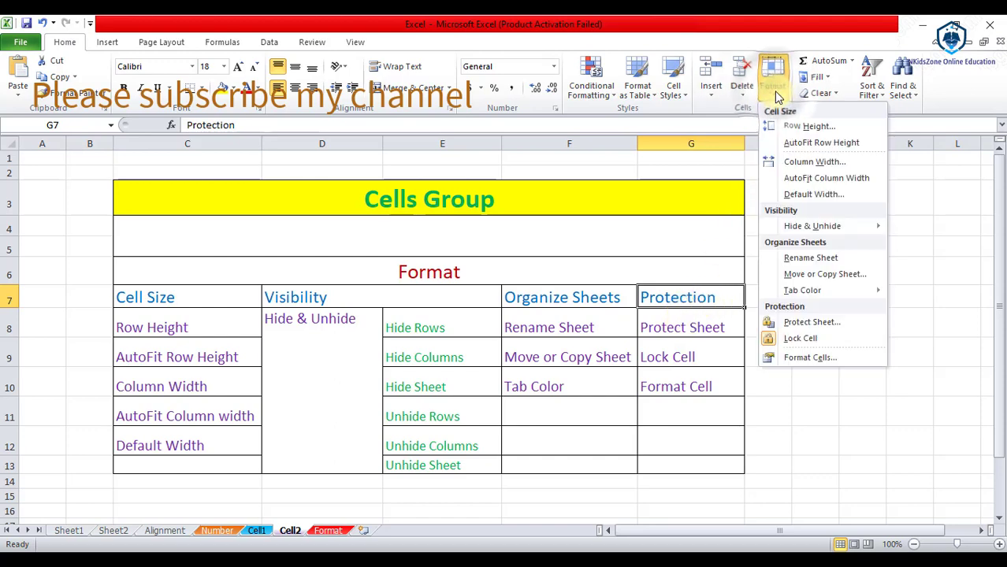
# Step: Start Protect Sheet and adjust the allowed actions, toggling cell selection and Format cells
pyautogui.click(835, 323)
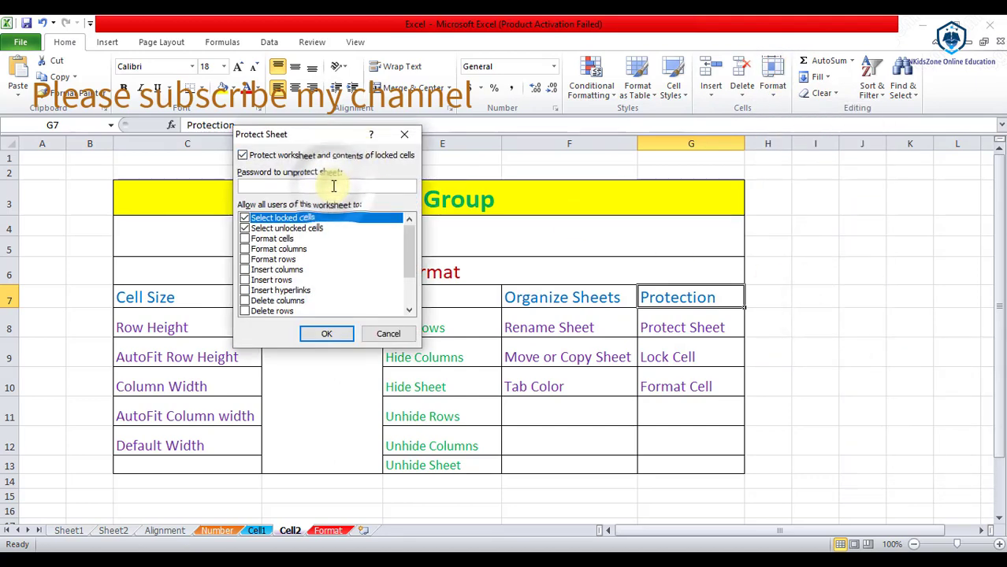
pyautogui.click(245, 228)
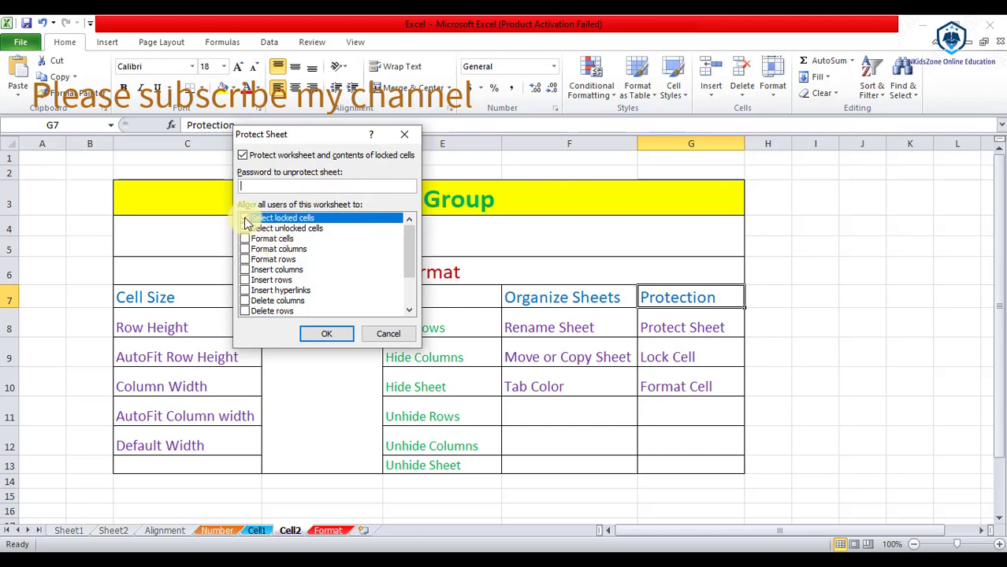
pyautogui.click(245, 220)
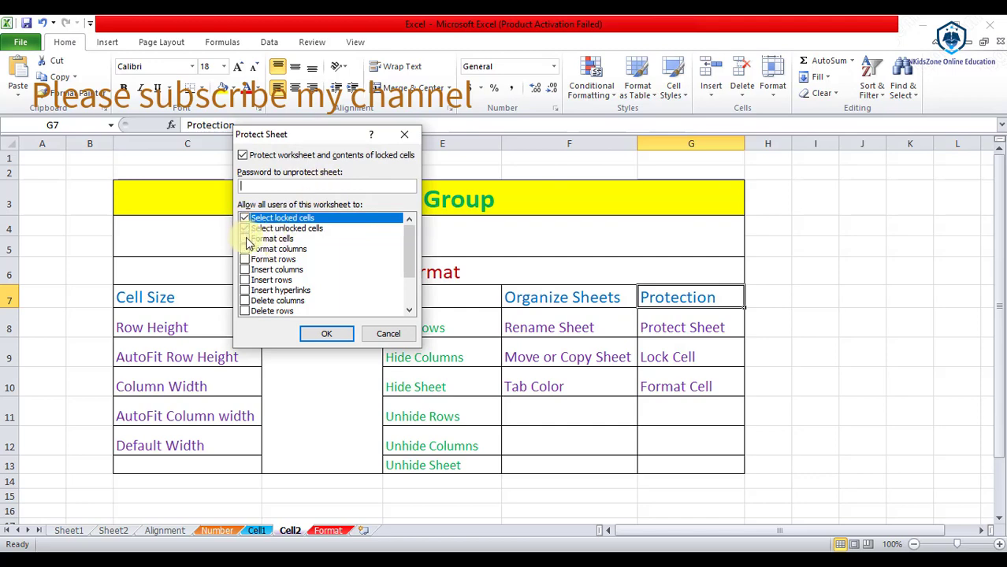
pyautogui.click(245, 238)
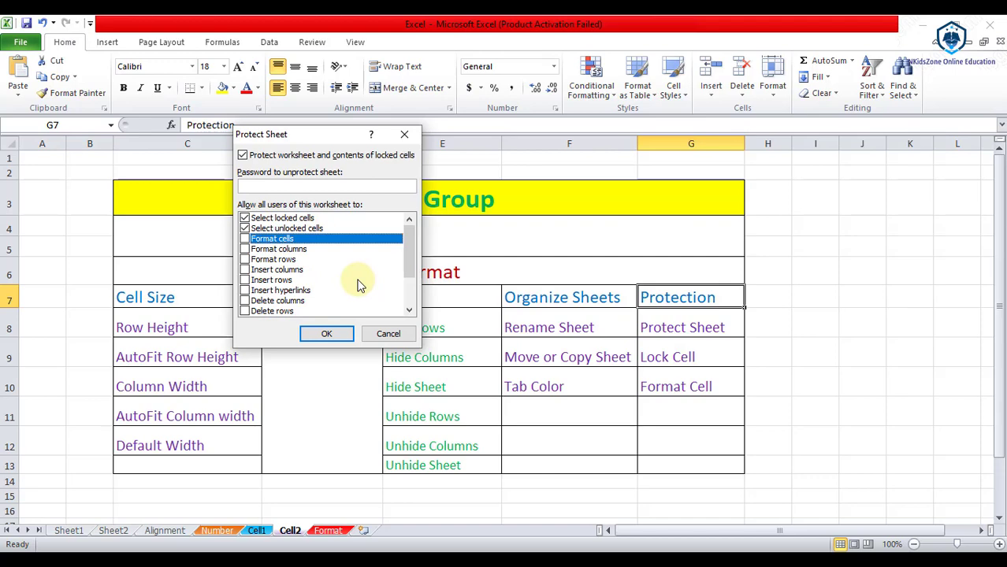
# Step: Enter and confirm a sheet password to finish protecting Cell2
pyautogui.click(321, 185)
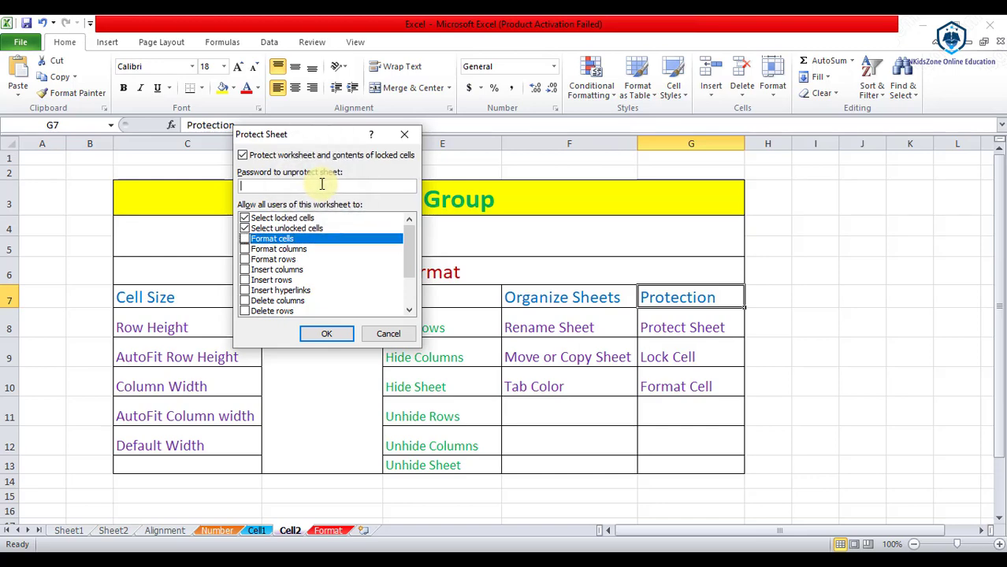
pyautogui.write('123')
pyautogui.click(328, 335)
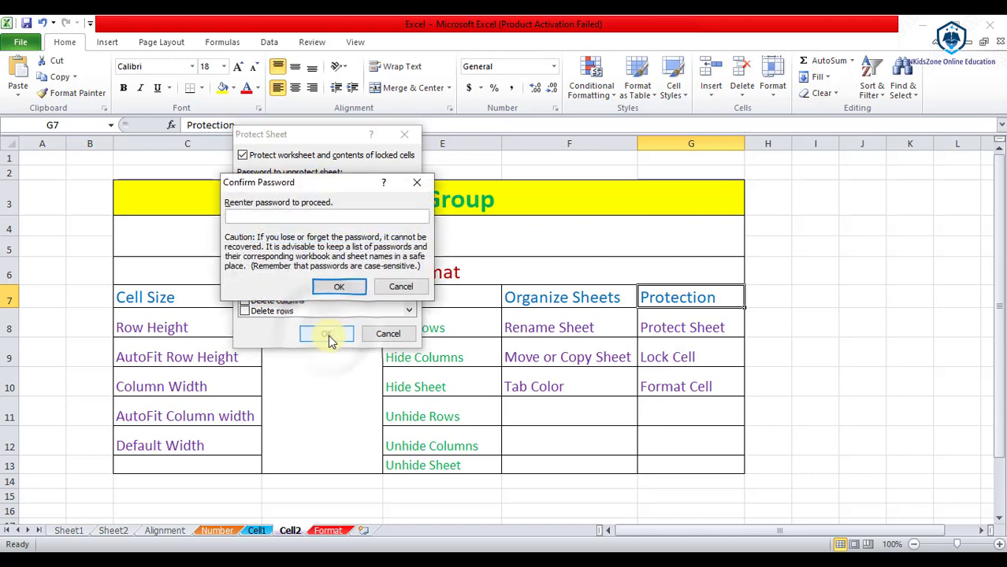
pyautogui.write('123')
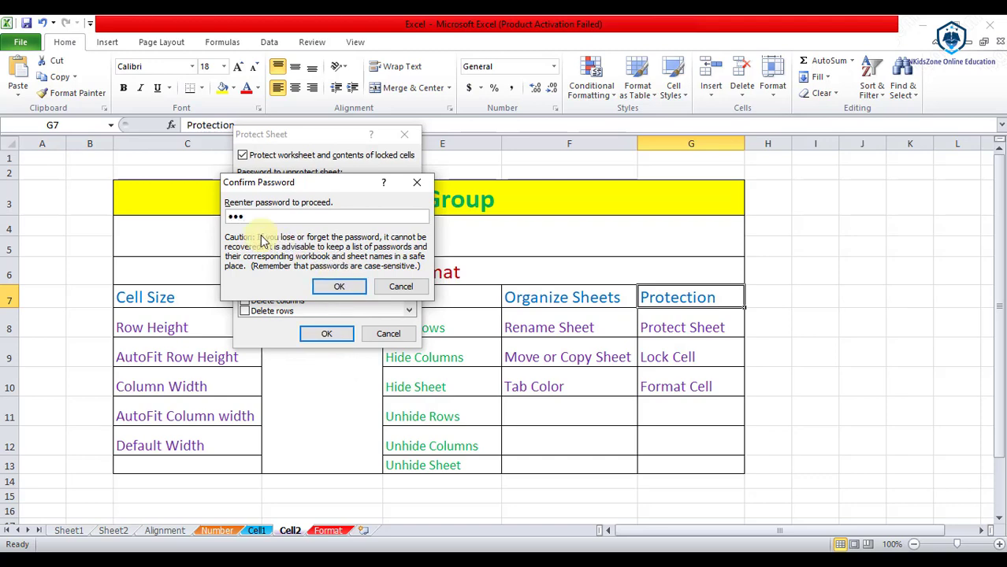
pyautogui.click(335, 288)
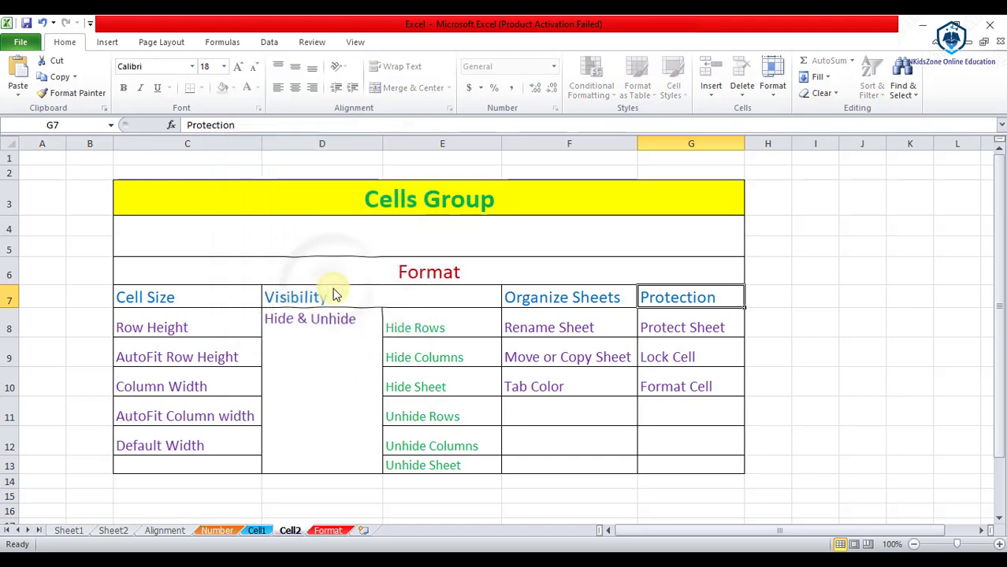
# Step: Try editing cells I8, D14 and the merged Hide & Unhide cell, dismissing each read-only warning
pyautogui.click(818, 316)
pyautogui.doubleClick(818, 316)
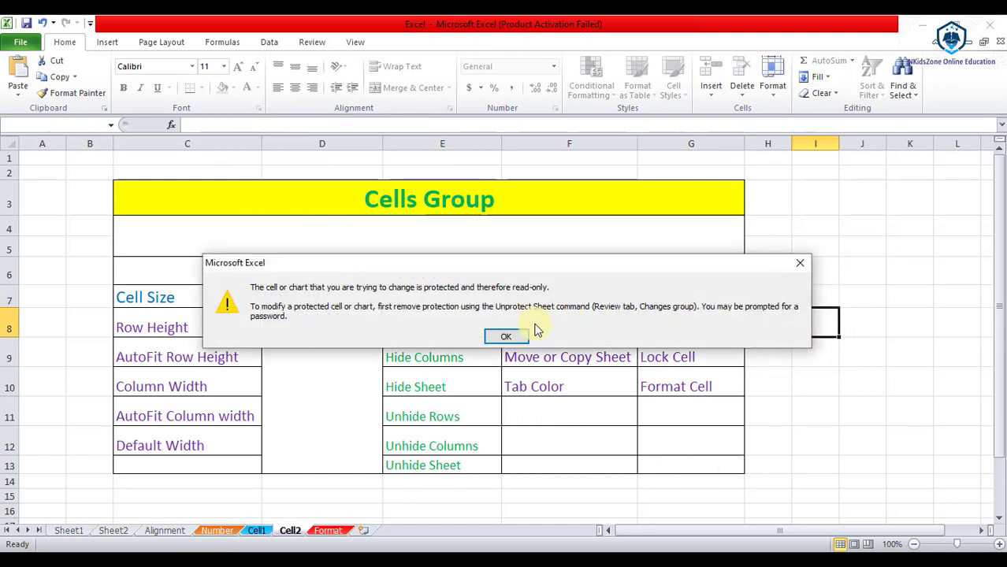
pyautogui.click(512, 337)
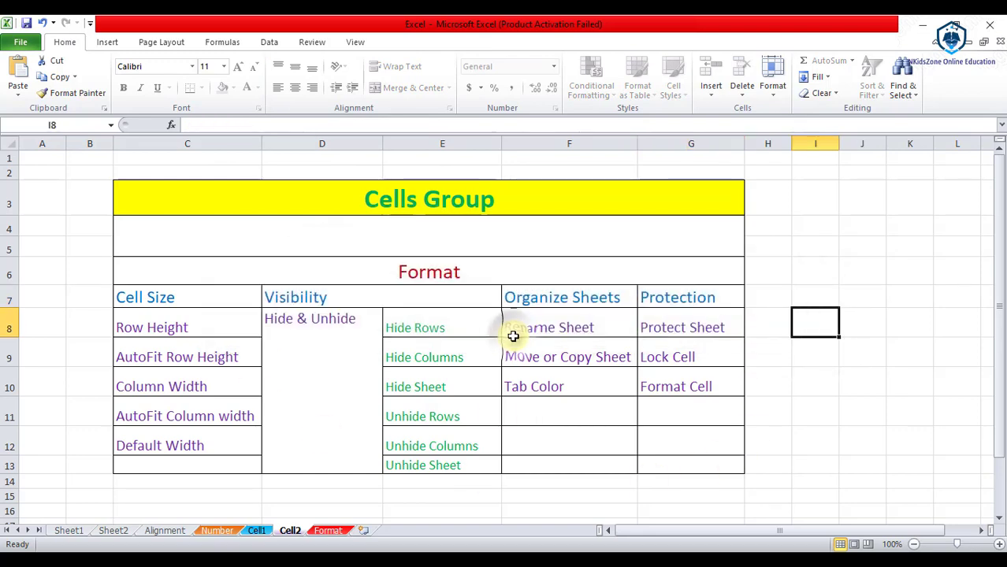
pyautogui.doubleClick(337, 484)
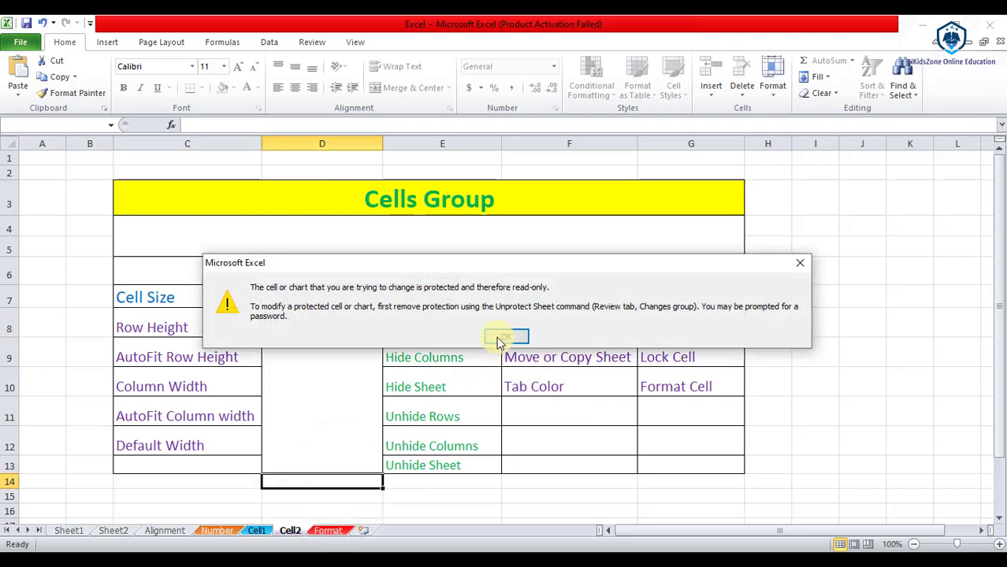
pyautogui.click(498, 339)
pyautogui.click(308, 471)
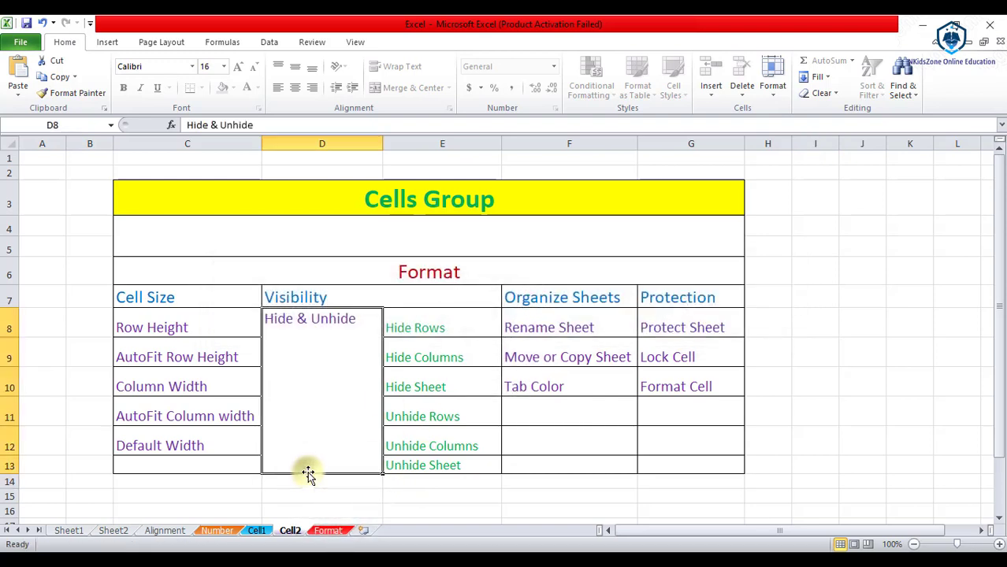
pyautogui.doubleClick(330, 400)
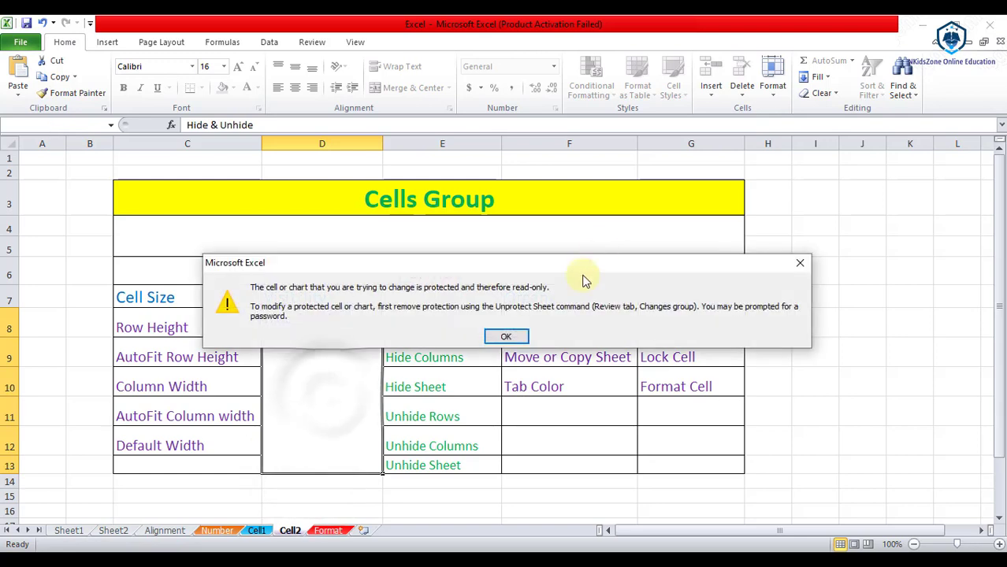
pyautogui.click(505, 337)
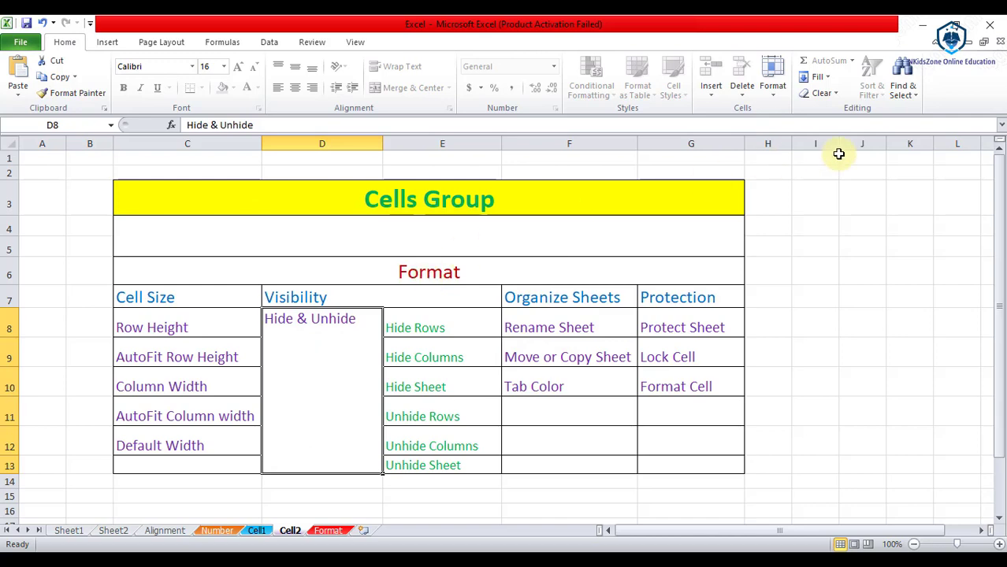
# Step: Remove the sheet protection with Format > Unprotect Sheet and the password
pyautogui.click(778, 104)
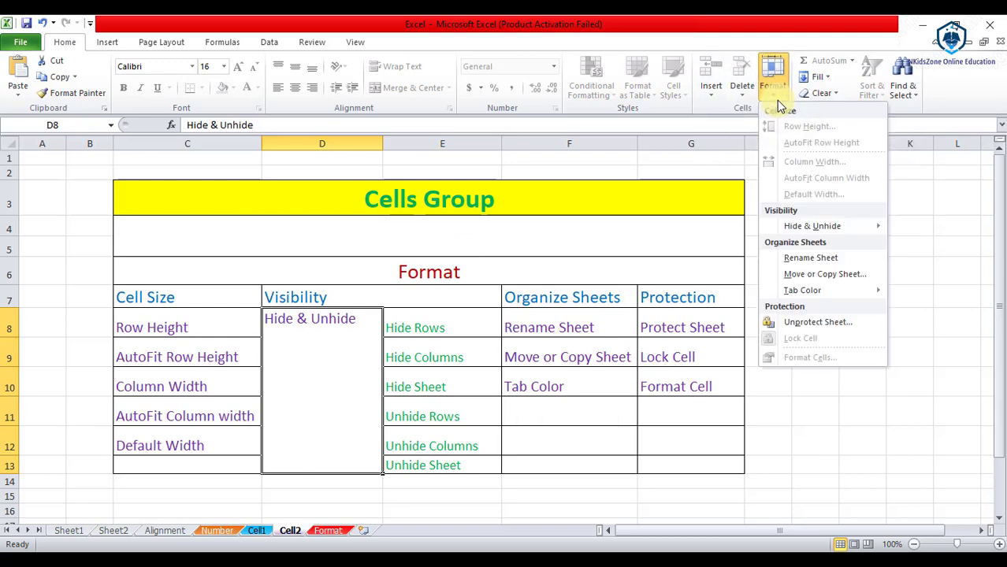
pyautogui.moveTo(812, 293)
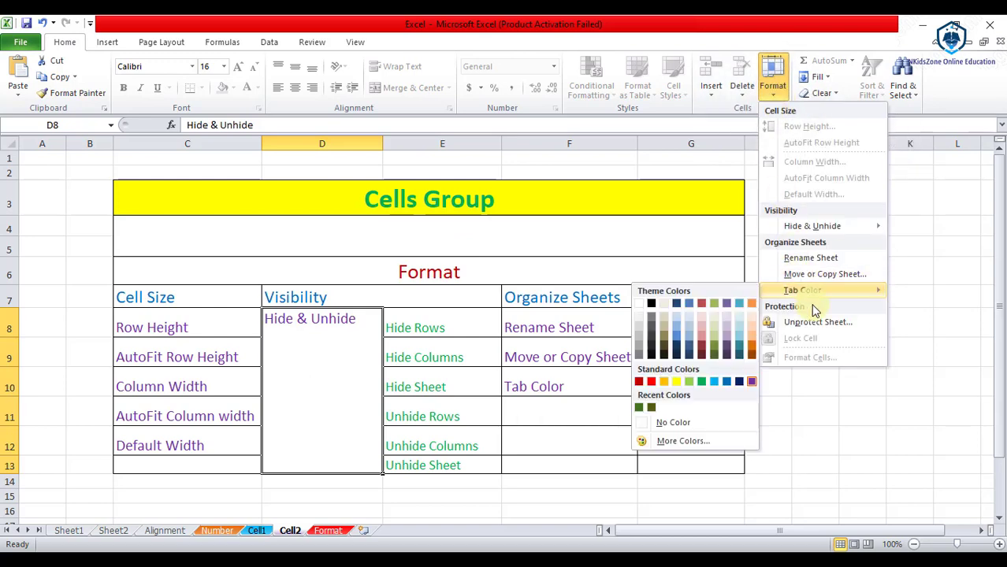
pyautogui.click(816, 323)
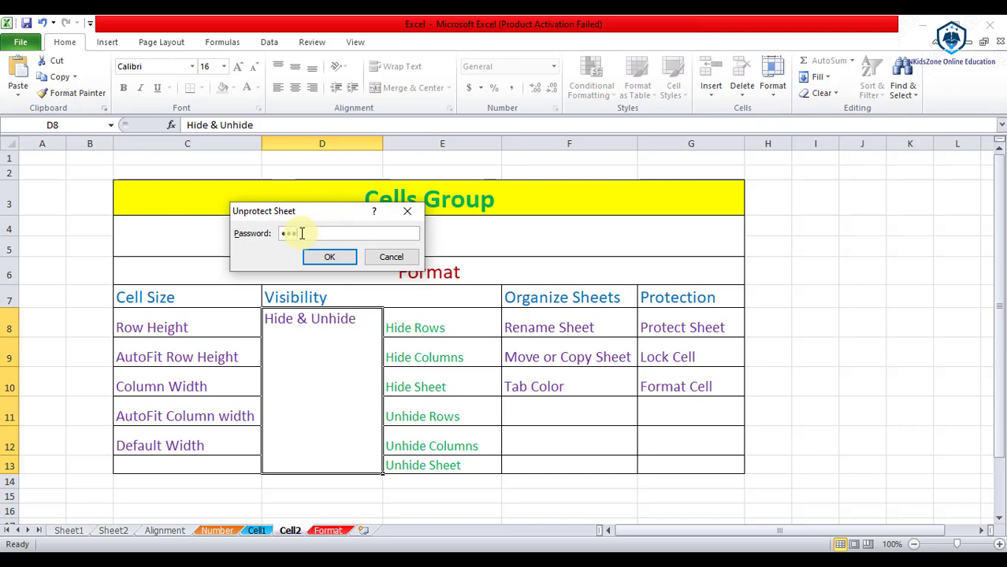
pyautogui.click(330, 257)
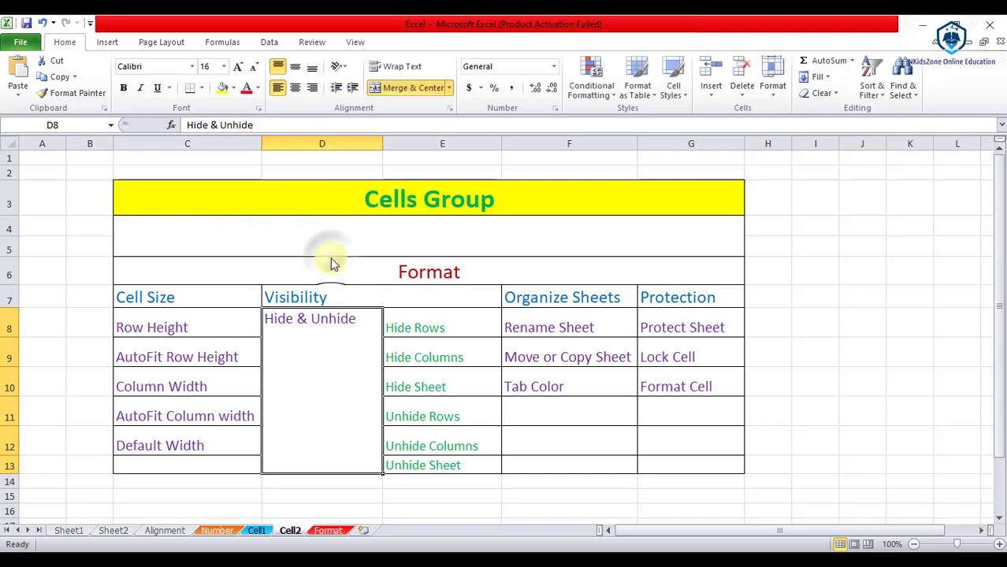
# Step: Check cells F9 and F10, then toggle Lock Cell off for G9 from the Format menu
pyautogui.doubleClick(575, 354)
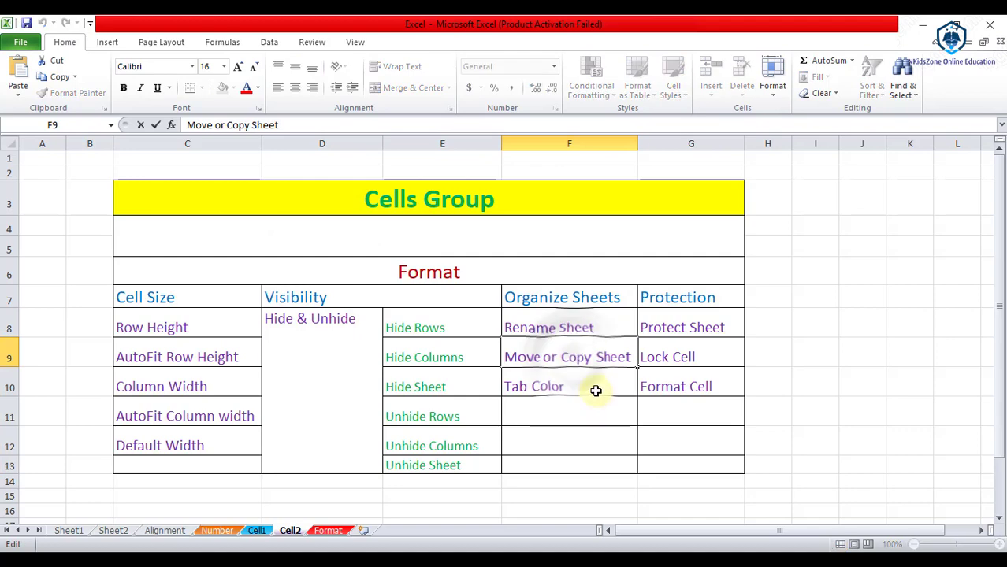
pyautogui.click(595, 391)
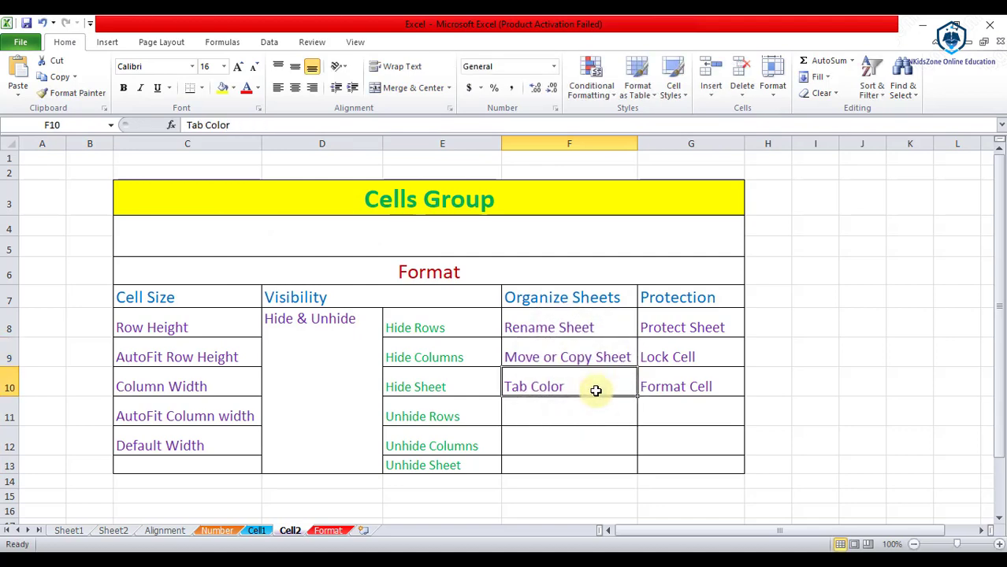
pyautogui.click(688, 355)
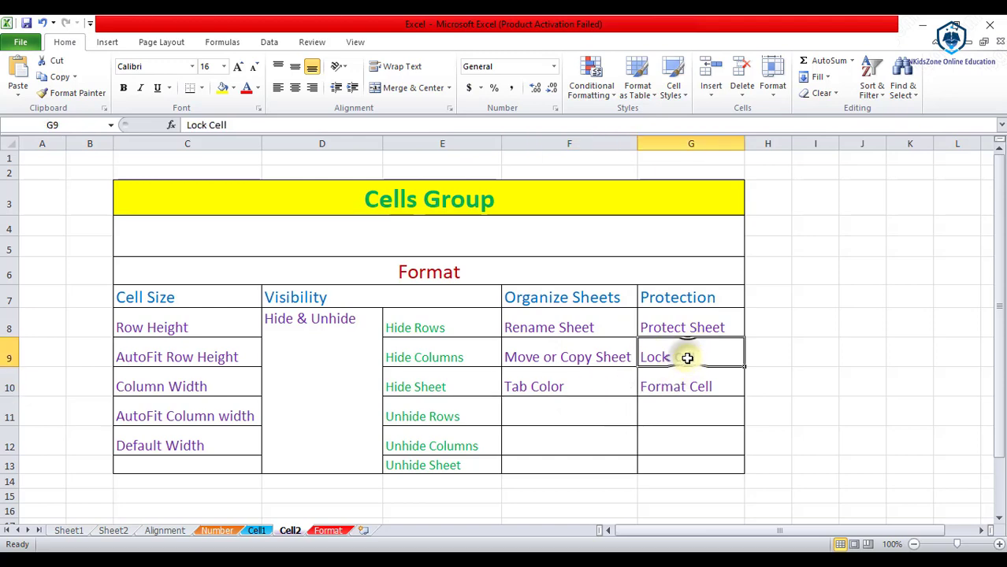
pyautogui.click(777, 98)
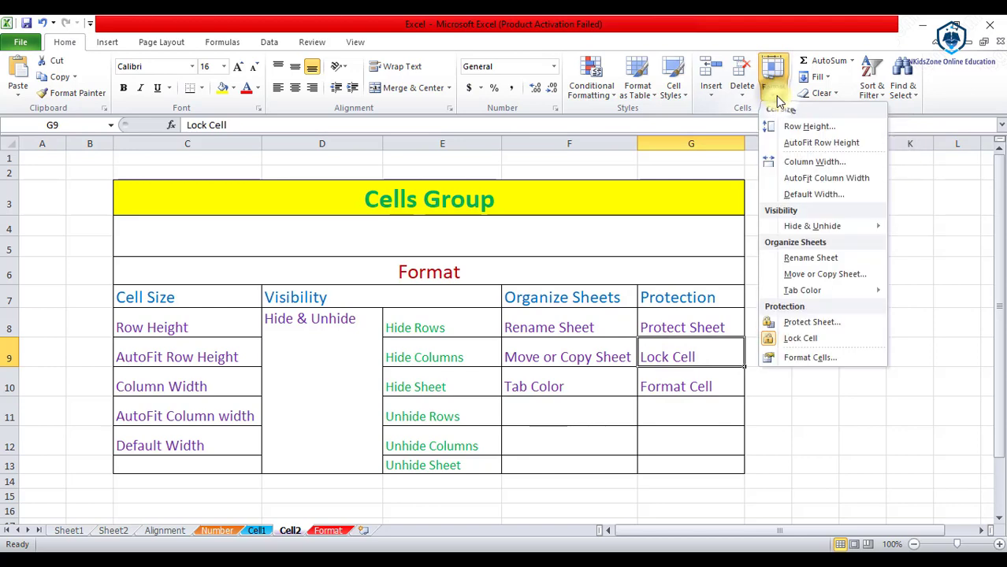
pyautogui.click(812, 340)
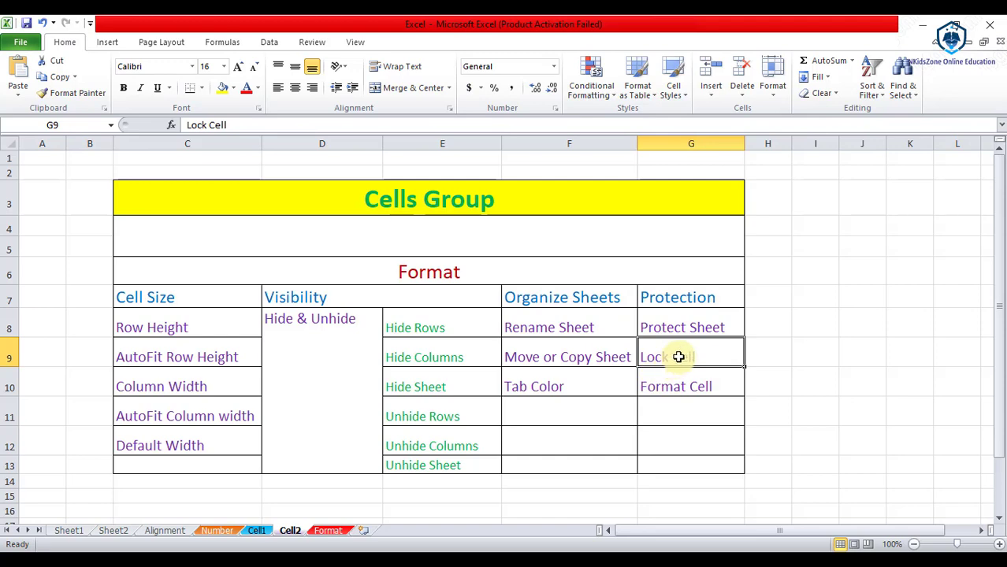
# Step: Protect the Cell2 sheet with Format > Protect Sheet, entering and confirming a password
pyautogui.click(773, 85)
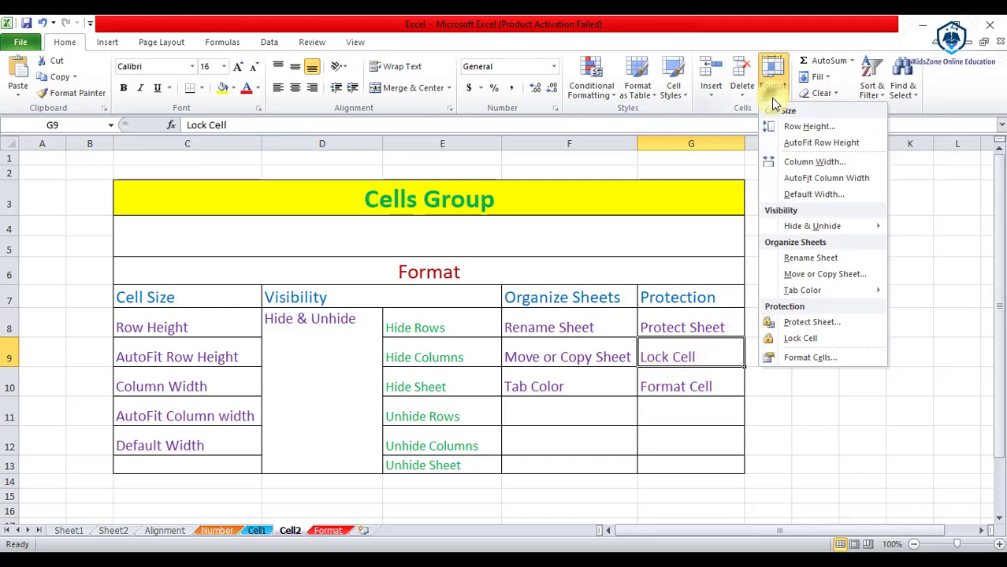
pyautogui.click(816, 323)
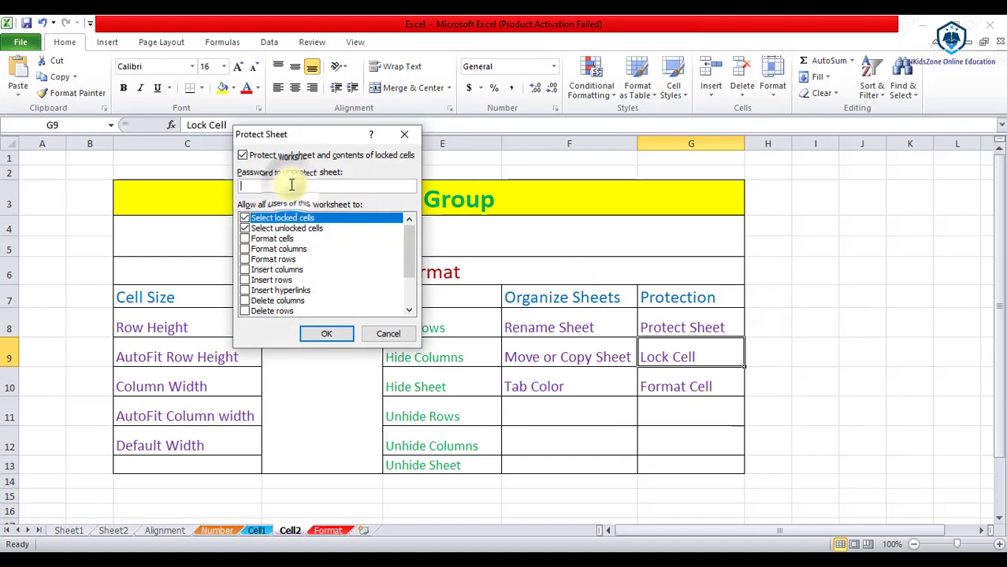
pyautogui.write('12')
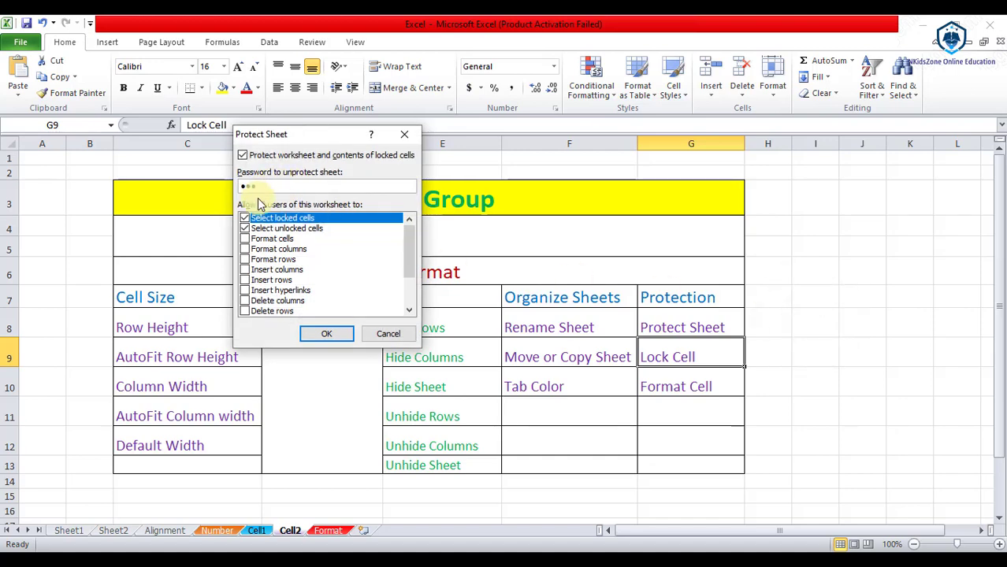
pyautogui.click(315, 333)
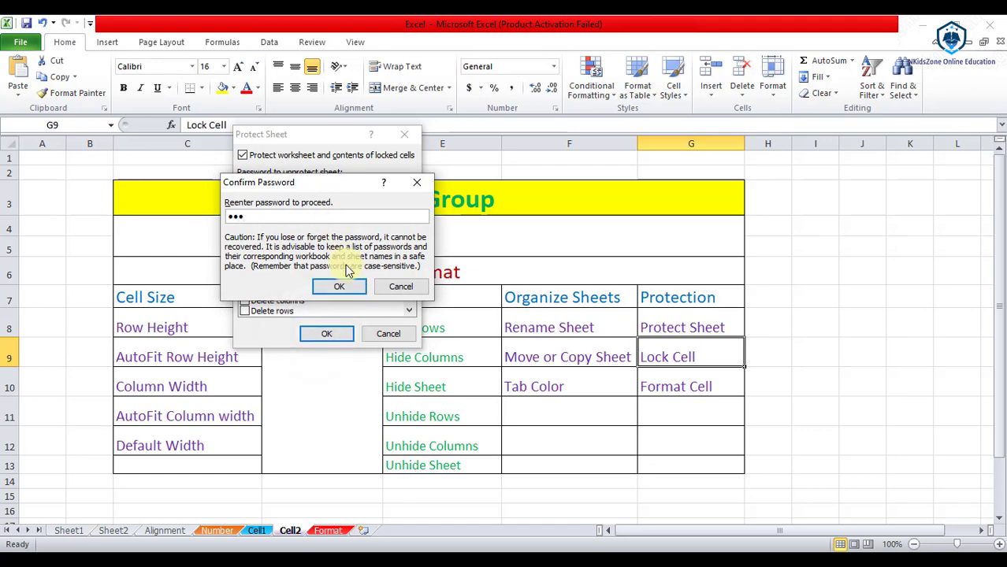
pyautogui.click(347, 285)
pyautogui.click(615, 348)
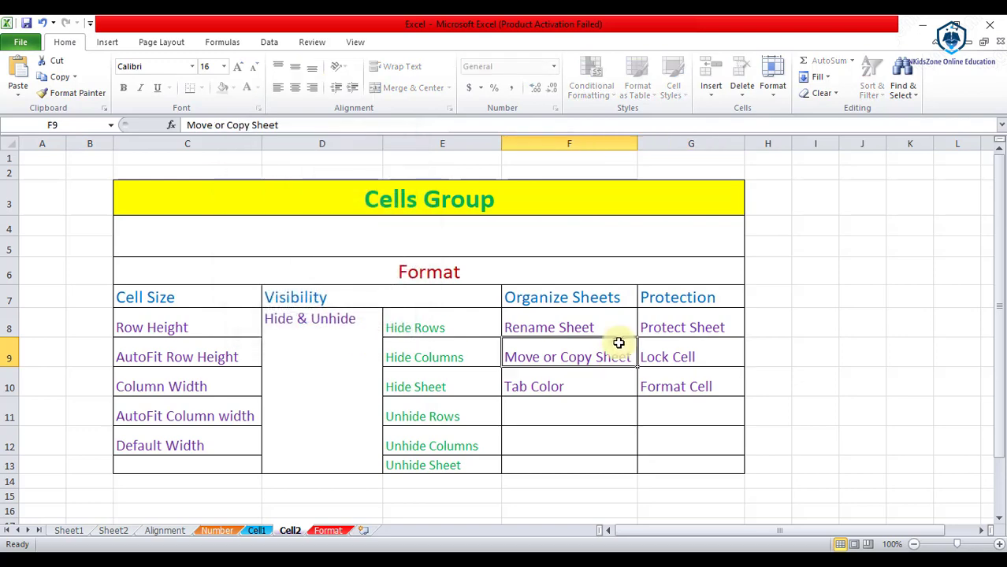
# Step: After the protected Rename Sheet cell F8 refuses edits, shorten G9's text to 'lock cell'
pyautogui.doubleClick(575, 319)
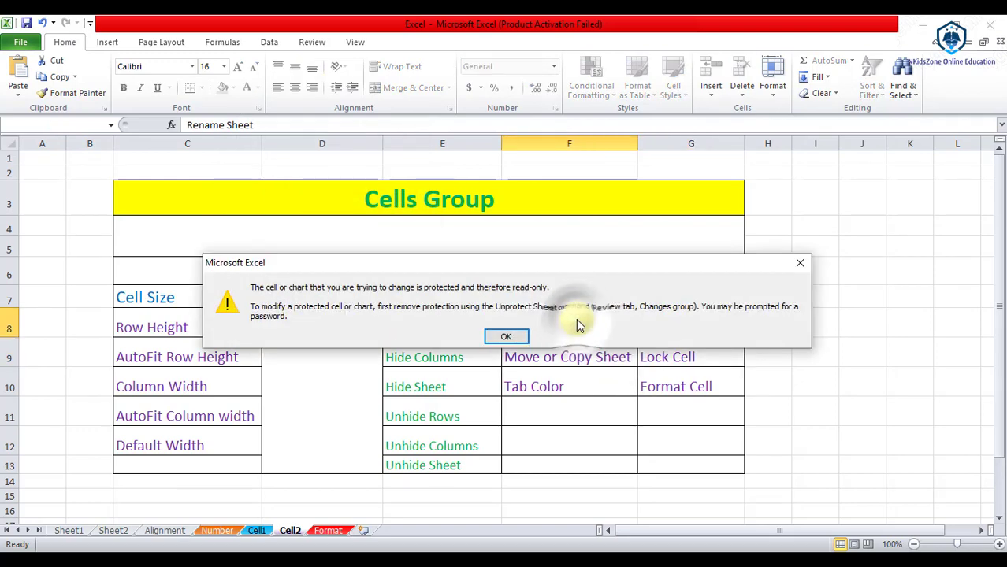
pyautogui.click(507, 337)
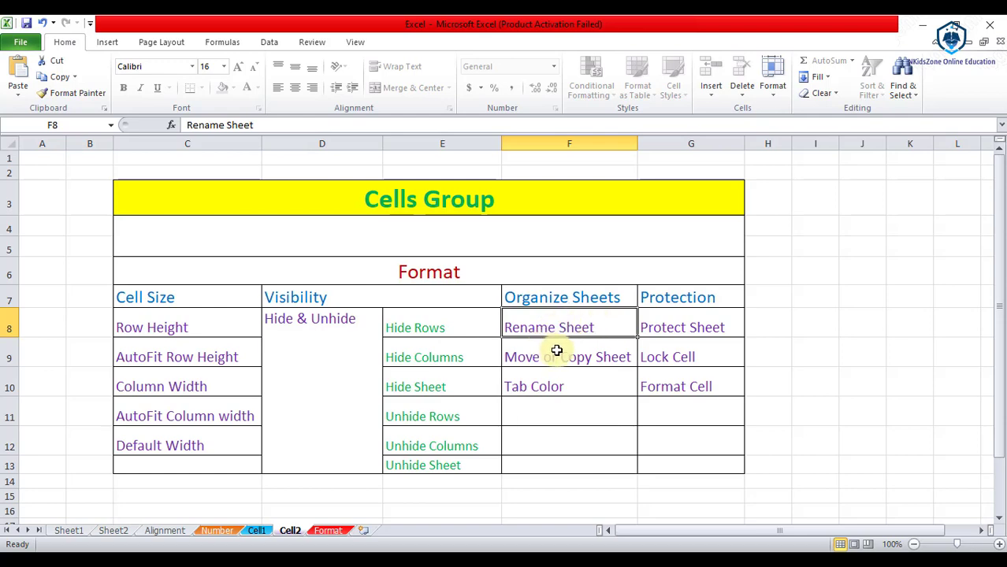
pyautogui.click(672, 361)
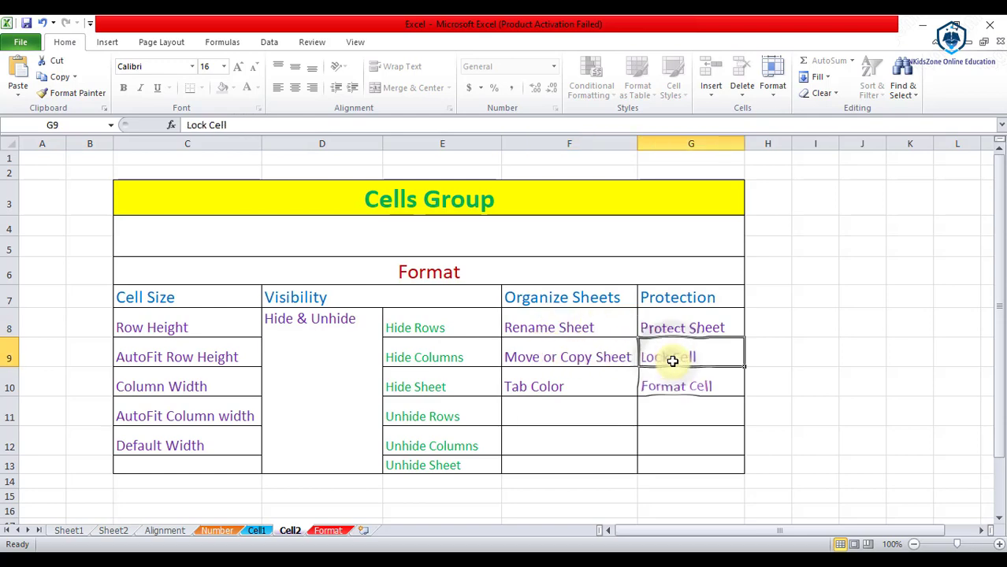
pyautogui.doubleClick(680, 357)
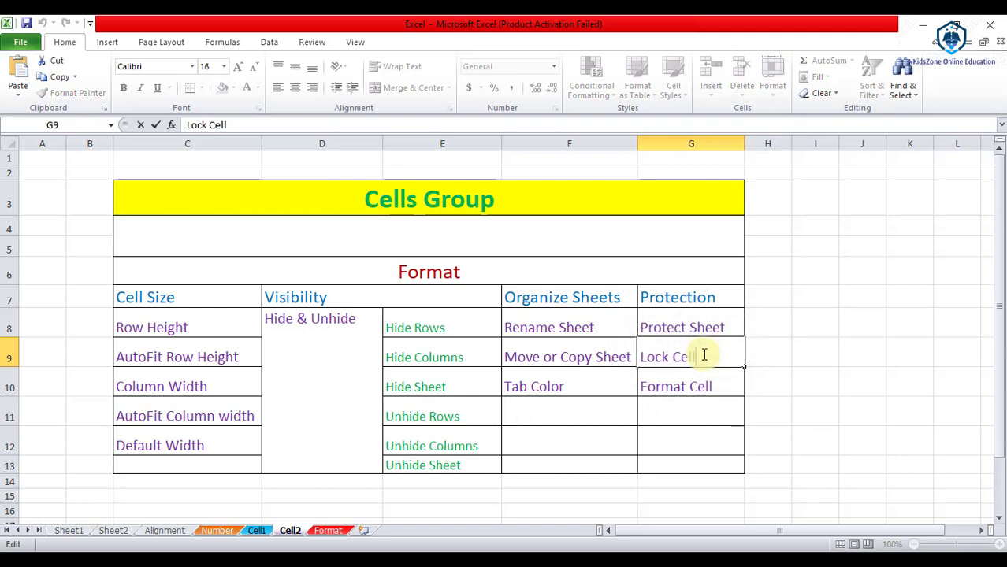
pyautogui.press('BackSpace')
pyautogui.press('BackSpace')
pyautogui.press('BackSpace')
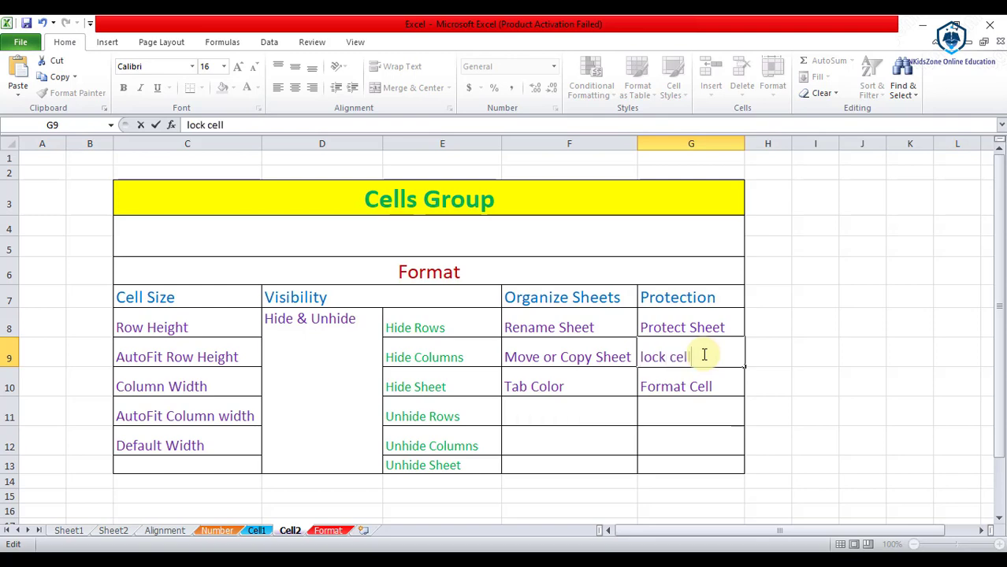
pyautogui.click(713, 376)
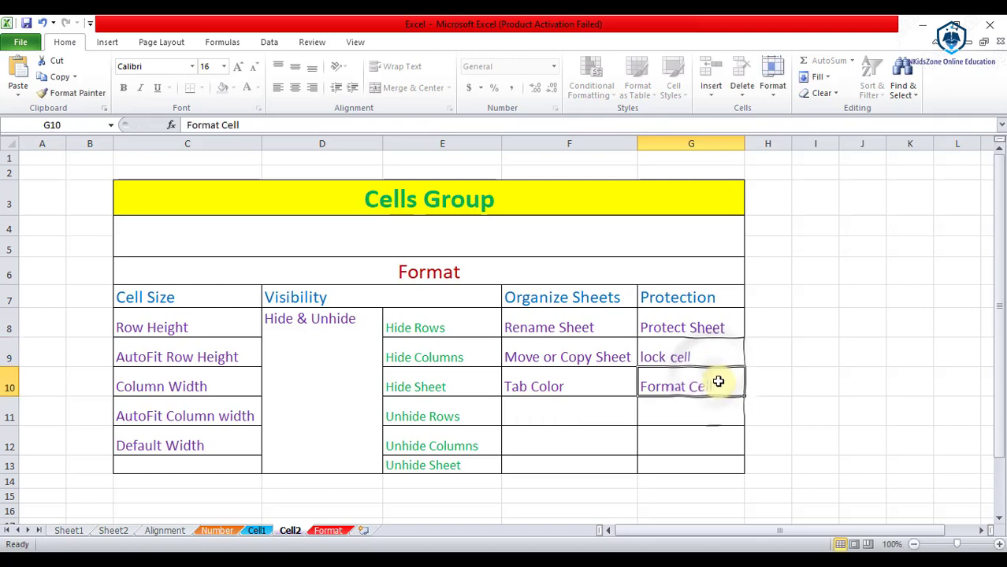
# Step: Confirm the protected Format Cell entry in G10 refuses edits, then reselect G9
pyautogui.doubleClick(718, 382)
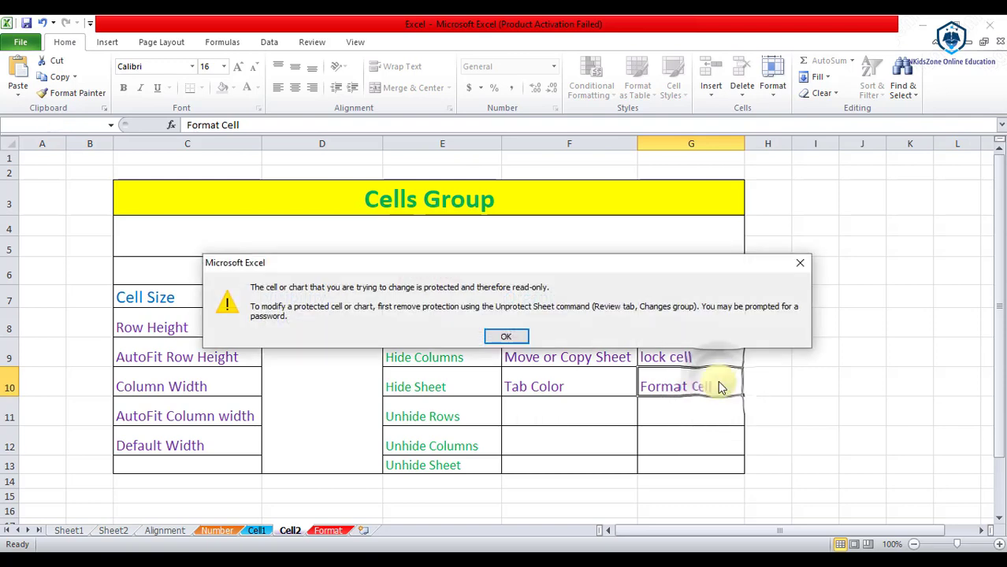
pyautogui.click(508, 339)
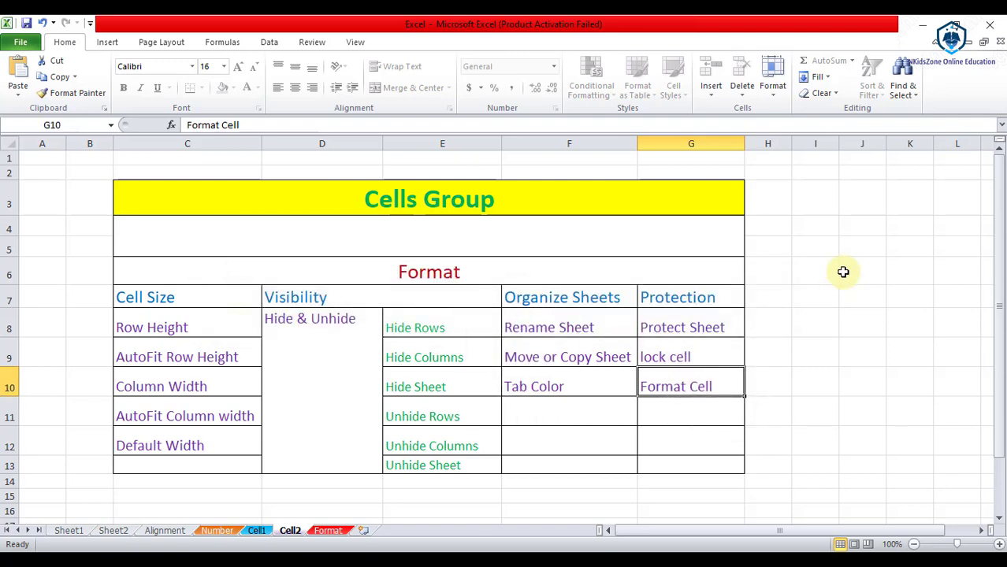
pyautogui.click(678, 357)
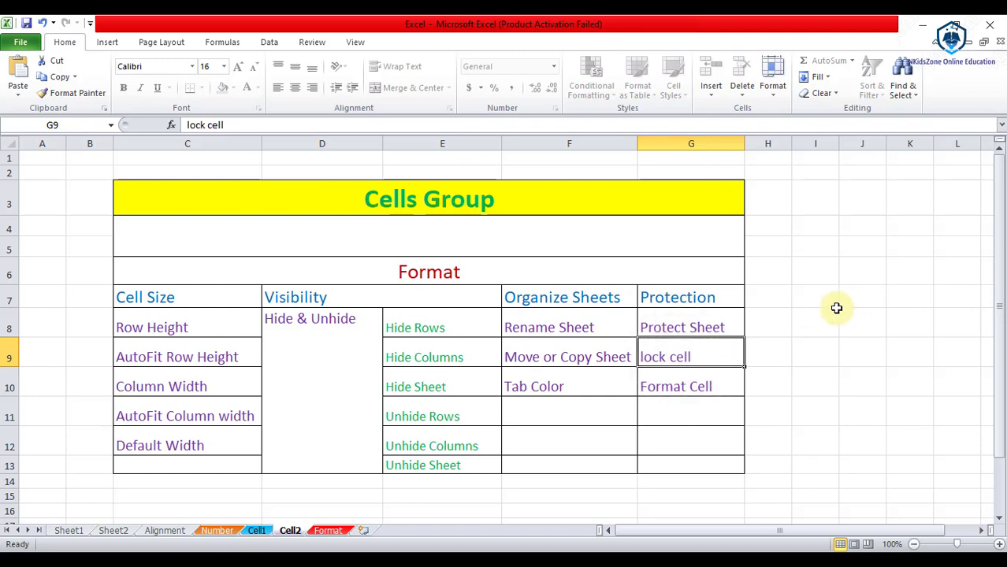
# Step: Unprotect the Cell2 sheet with Format > Unprotect Sheet and its password
pyautogui.click(772, 74)
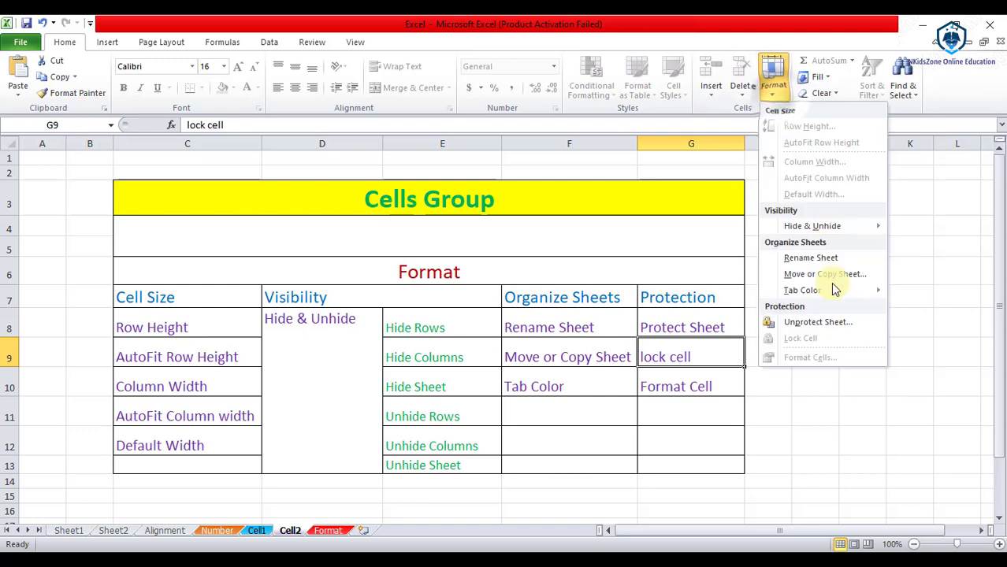
pyautogui.click(831, 323)
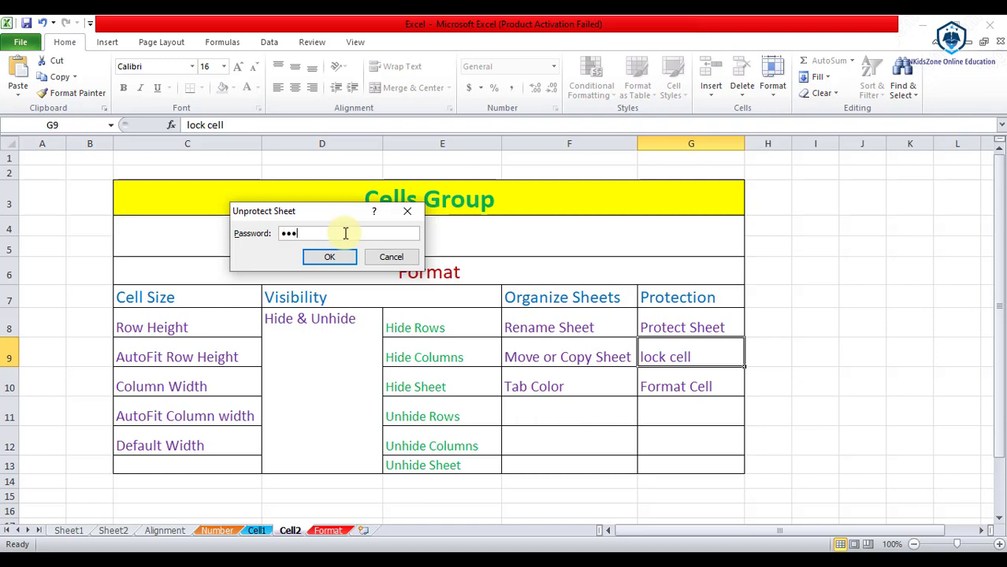
pyautogui.click(343, 260)
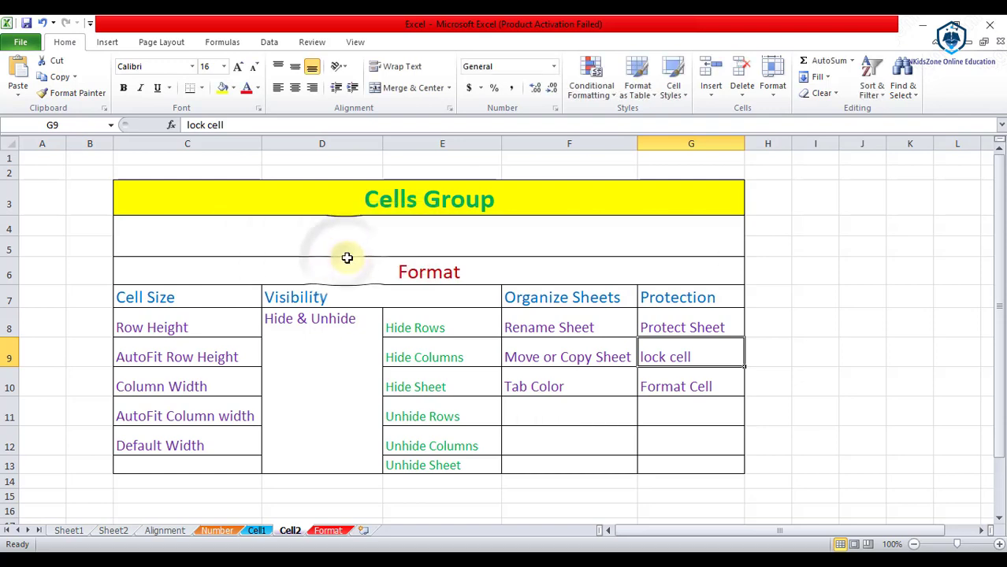
# Step: Toggle Lock Cell on the Organize Sheets entries F8:F10, then open Protect Sheet settings
pyautogui.doubleClick(703, 326)
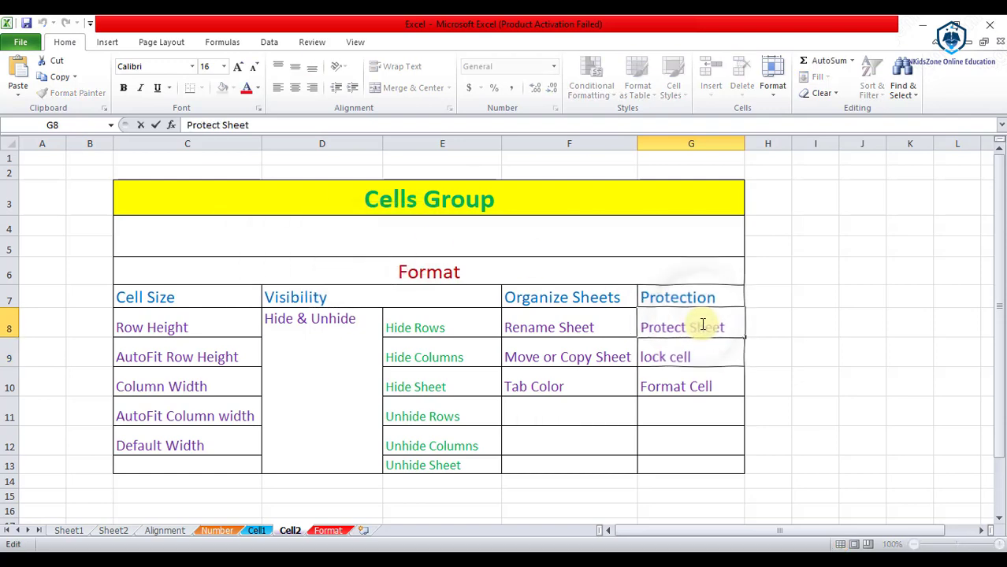
pyautogui.click(681, 359)
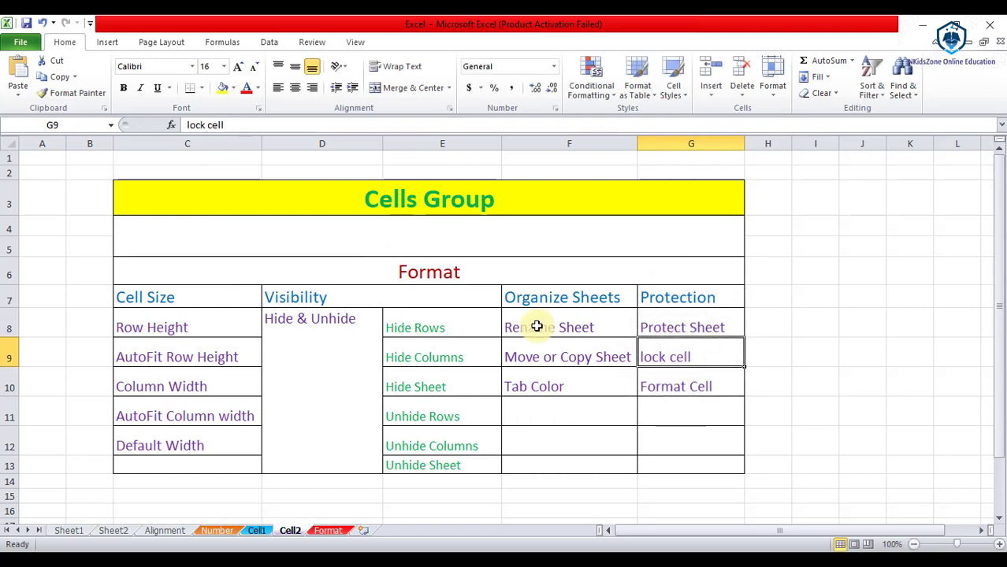
pyautogui.moveTo(537, 326); pyautogui.dragTo(548, 390)
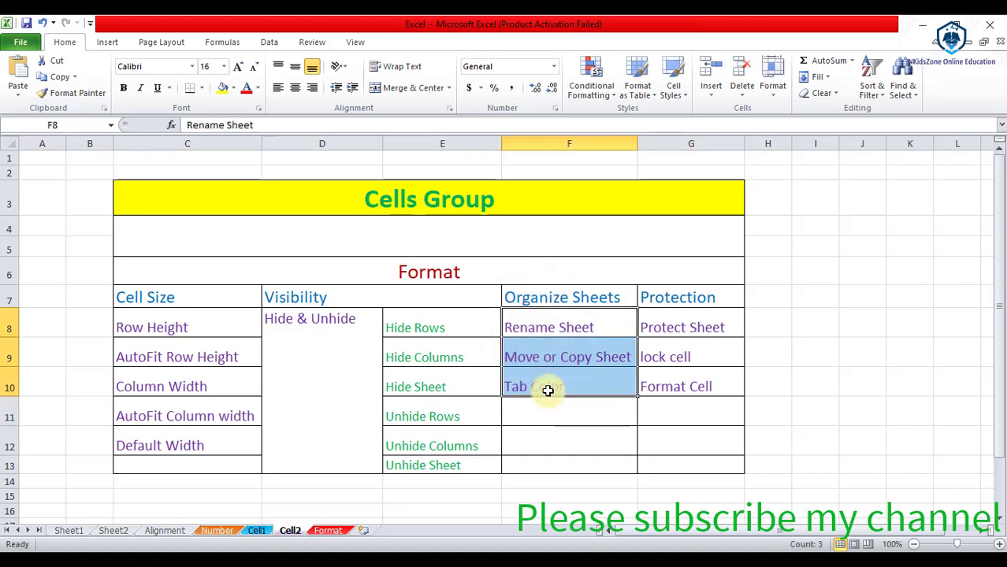
pyautogui.click(772, 80)
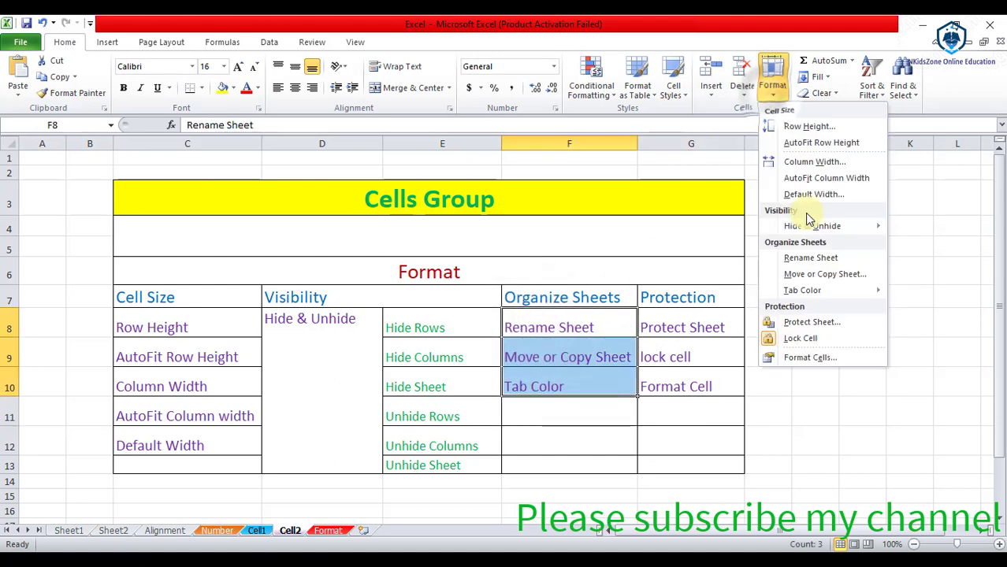
pyautogui.click(818, 344)
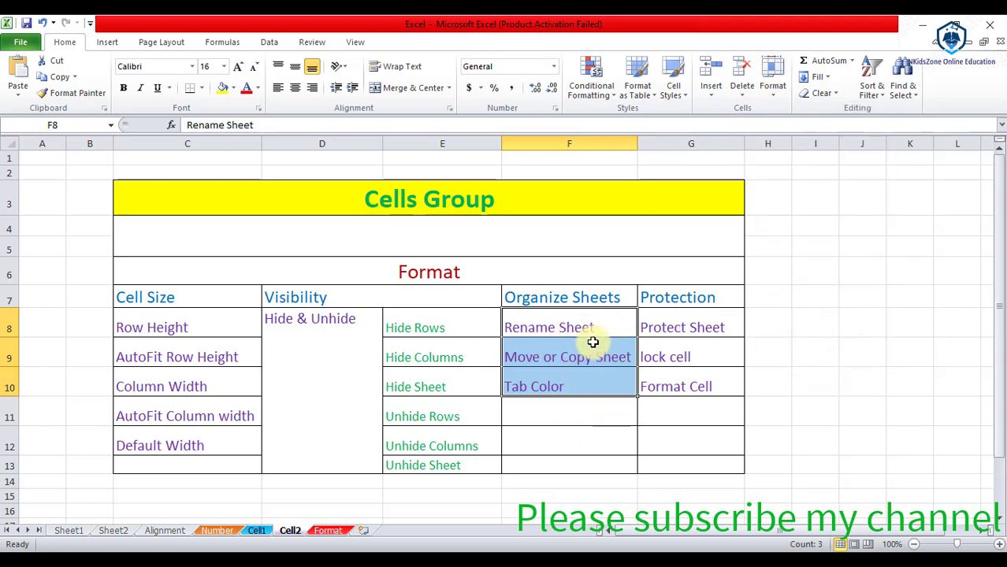
pyautogui.click(772, 81)
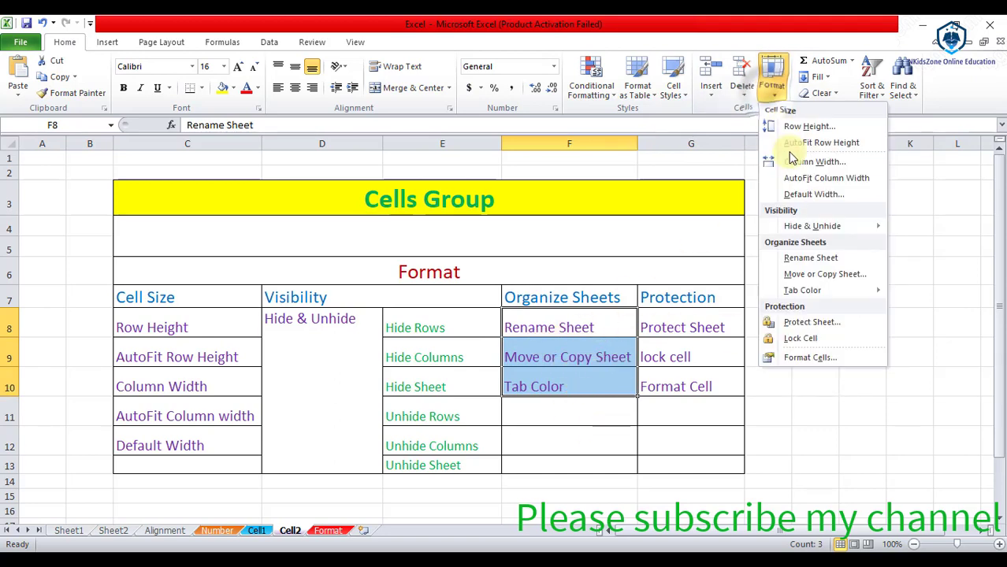
pyautogui.click(821, 321)
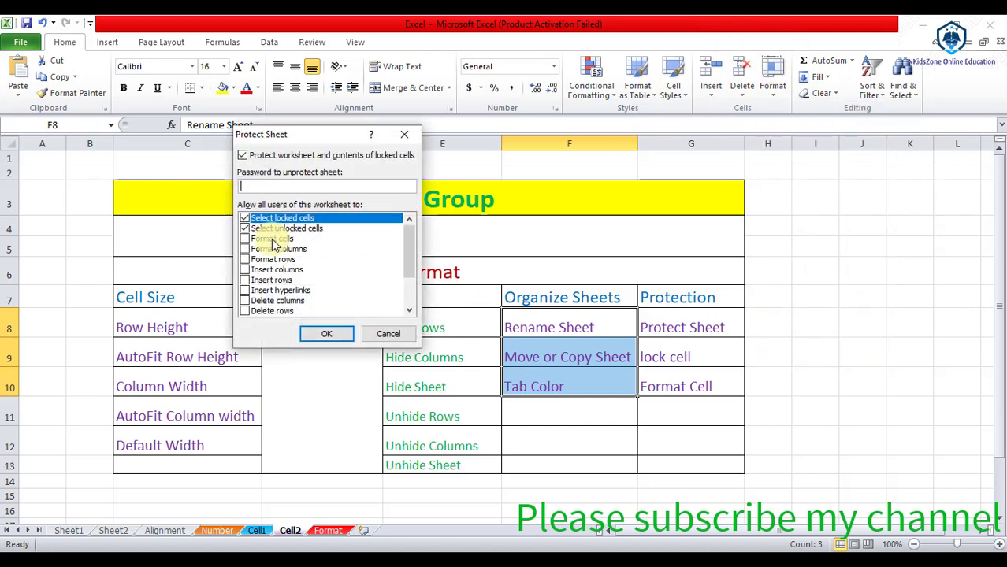